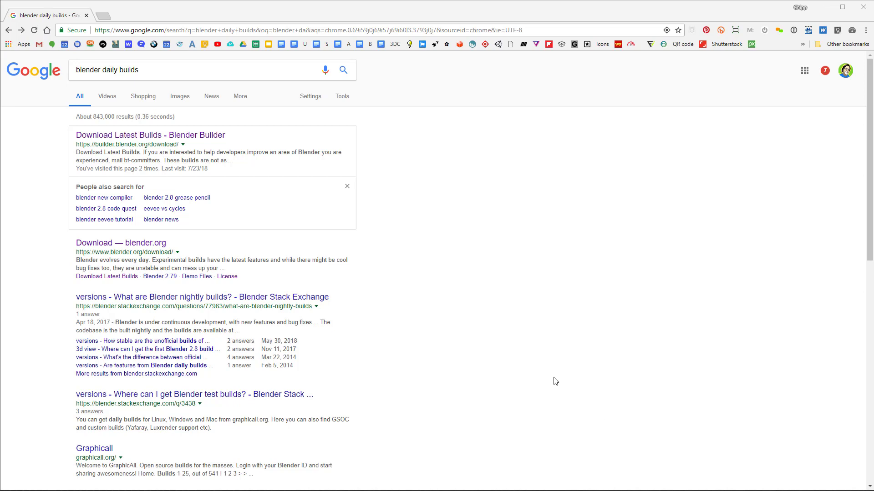
left_click(150, 70)
key("ctrl+shift+Left")
key("ctrl+shift+Left")
key("ctrl+shift+Left")
left_click(154, 72)
left_click(509, 224)
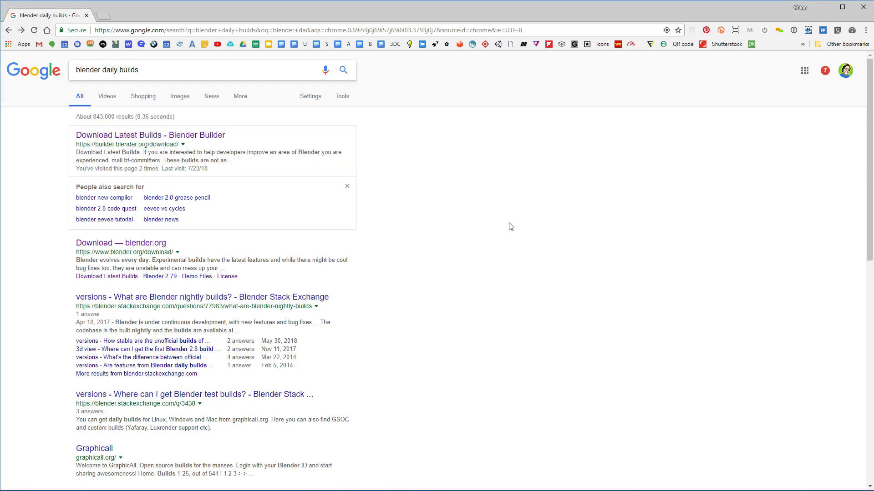
Open the blender.org home page in a new browser tab
left_click(103, 16)
type("ble")
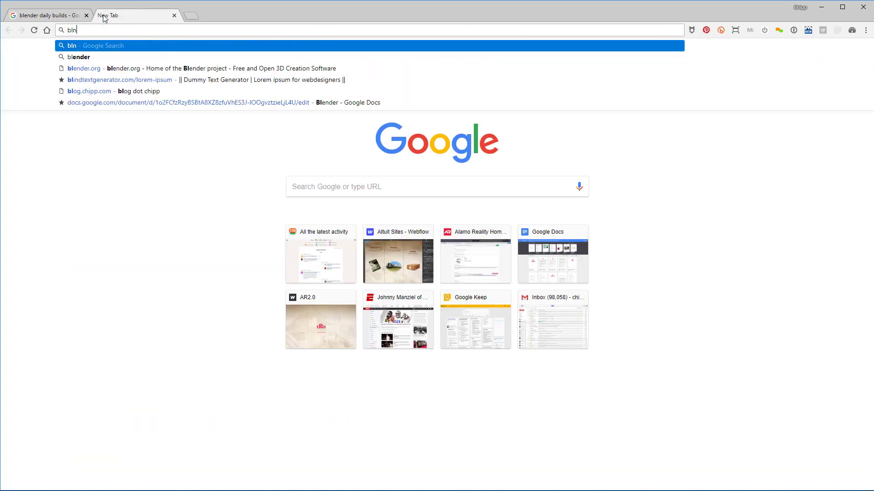
key("Return")
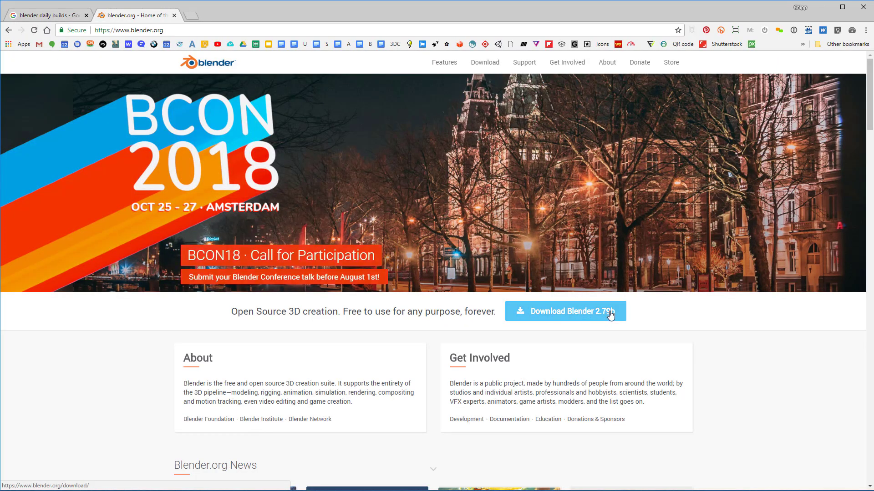
Return to the "blender daily builds" search results, open the Blender Builder download page and look through the available builds
left_click(58, 17)
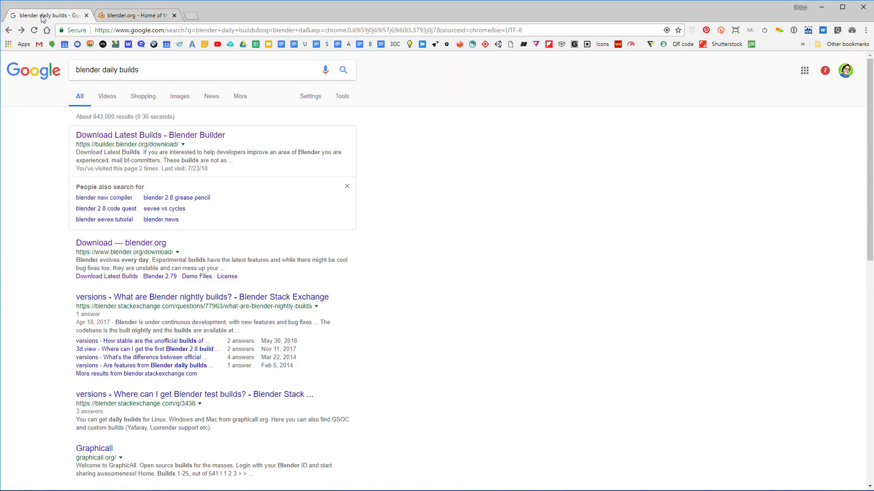
left_click(139, 136)
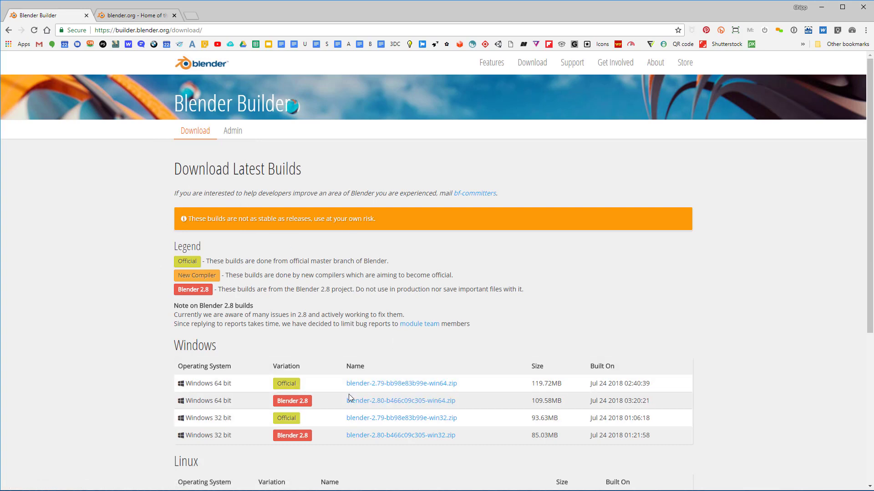
scroll(359, 392, "down", 2)
scroll(359, 389, "down", 3)
scroll(366, 391, "up", 5)
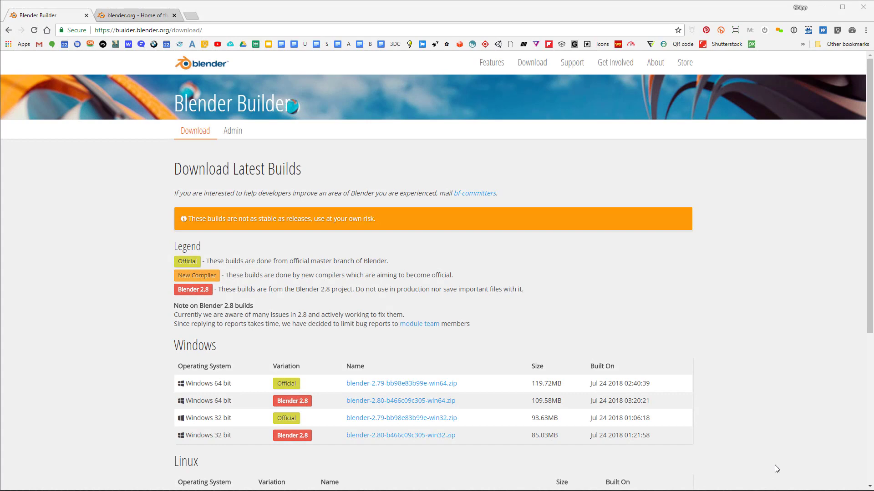
Switch to File Explorer and extract blender-2.79-bb98e83b99e-win64.zip from the Downloads folder into E:\Dropbox\BlenderCW
middle_click(771, 458)
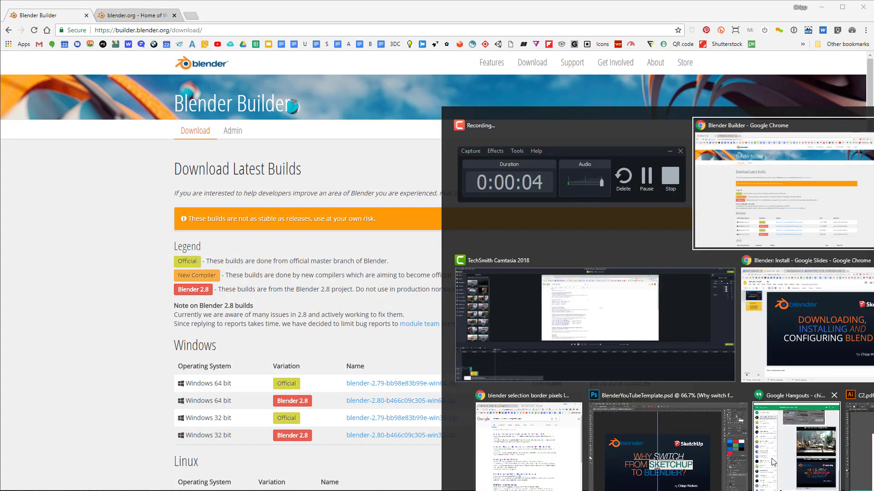
key("alt+Tab")
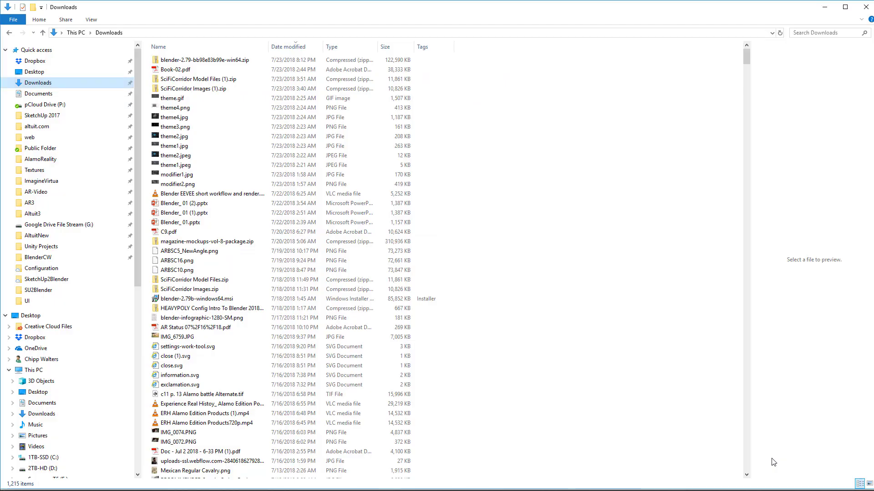
left_click(168, 61)
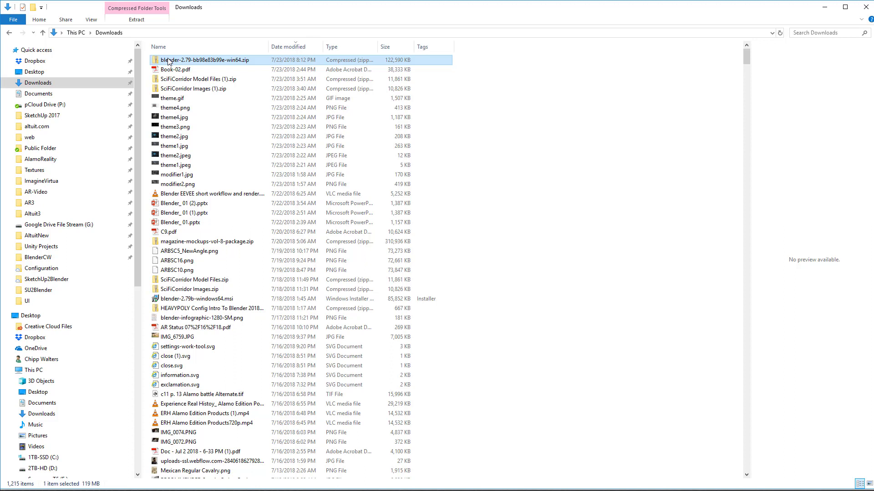
right_click(202, 60)
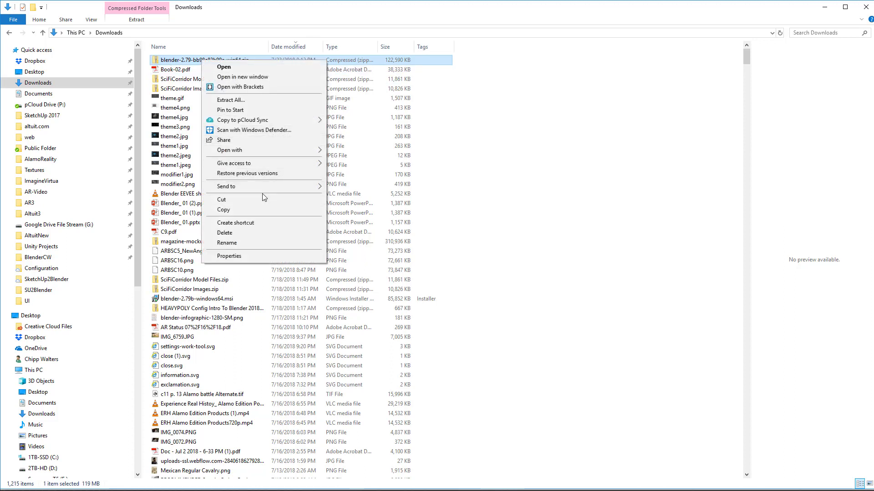
left_click(244, 100)
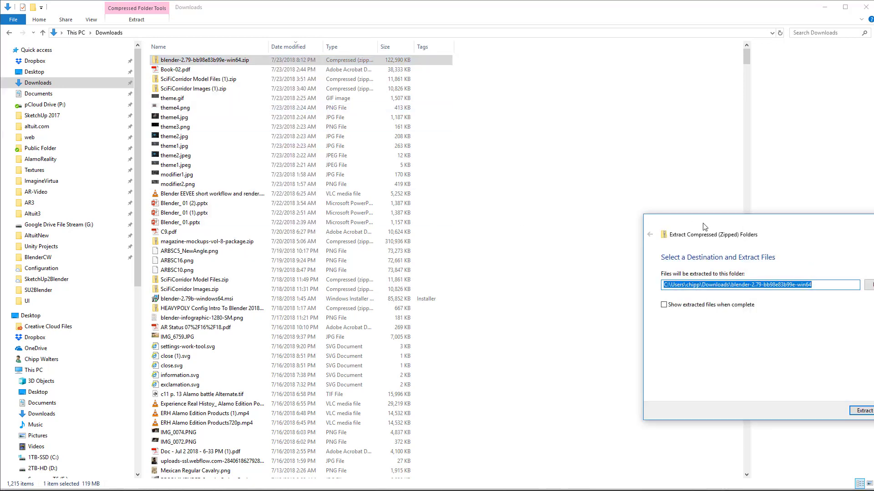
left_click_drag(689, 221, 473, 221)
left_click(621, 227)
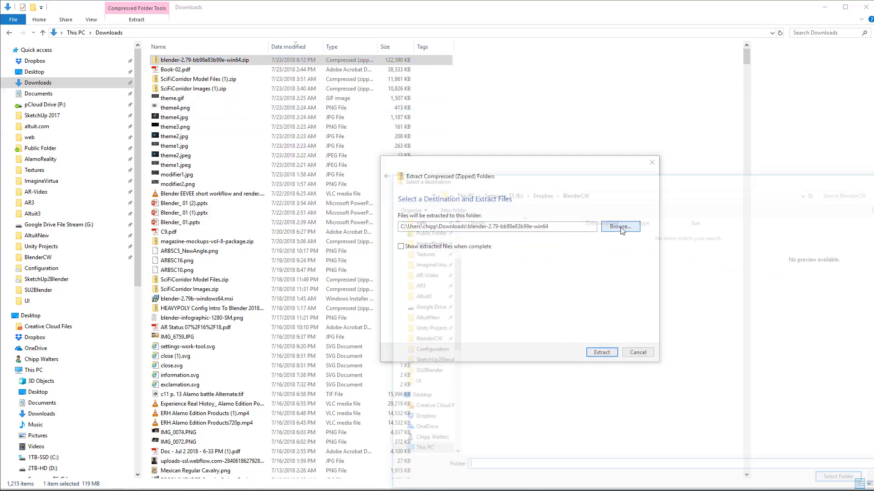
left_click(421, 339)
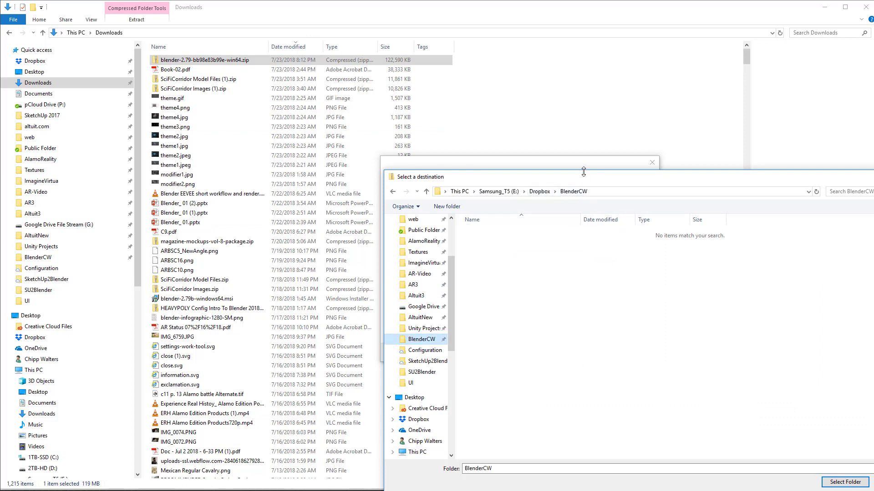
left_click_drag(584, 179, 505, 136)
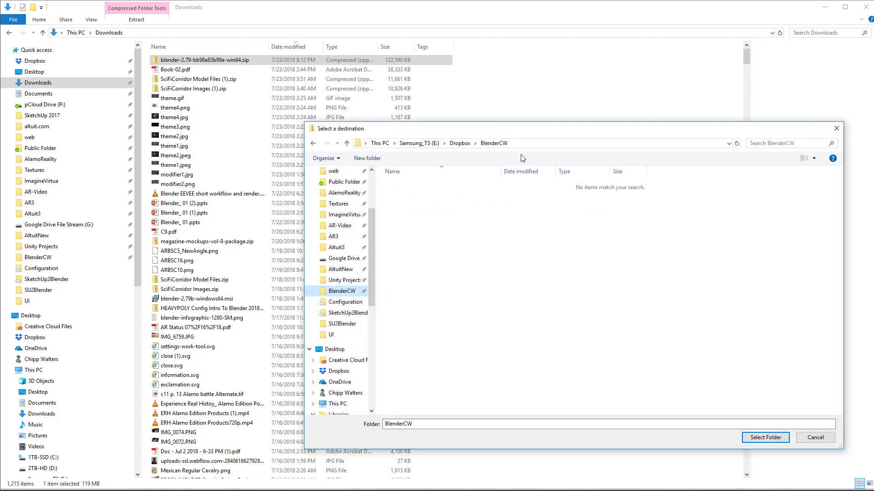
left_click(767, 438)
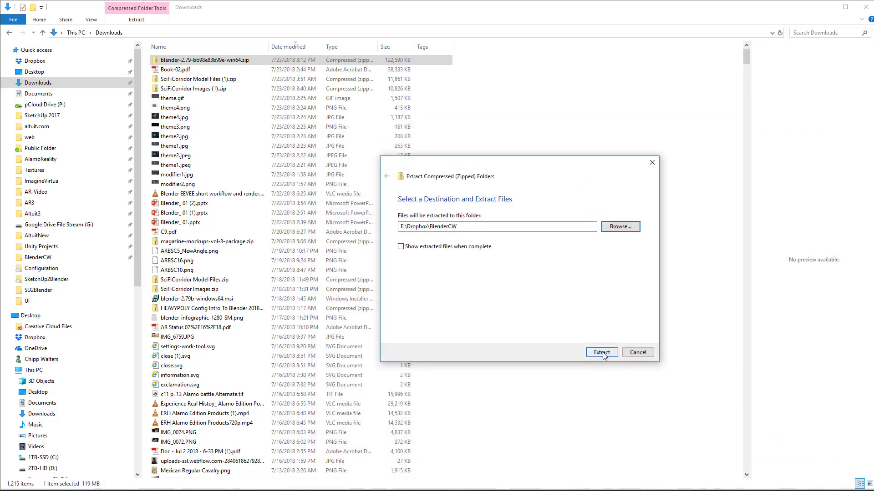
left_click(602, 352)
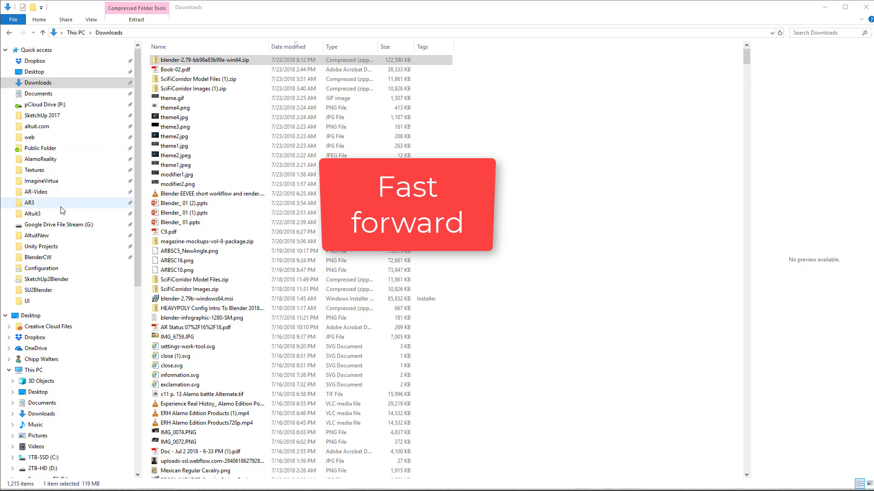
Open the extracted Blender 2.79 build folder inside BlenderCW and look through its files
left_click(52, 259)
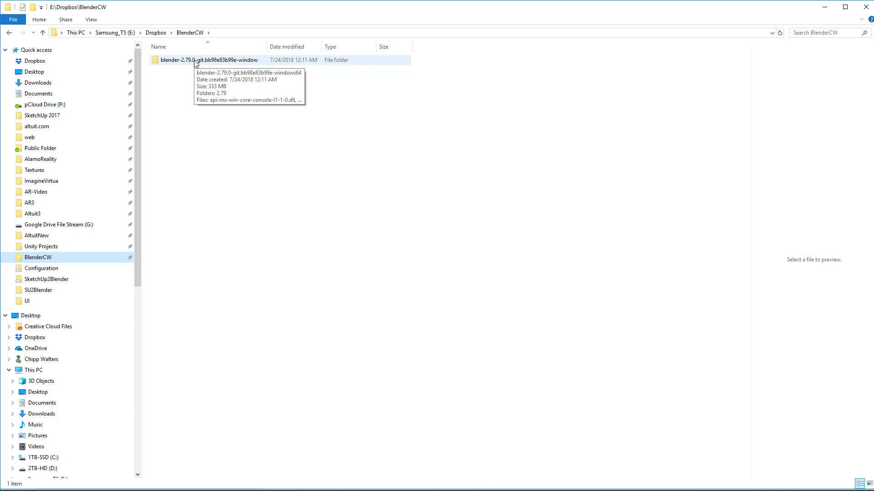
left_click(167, 63)
double_click(167, 64)
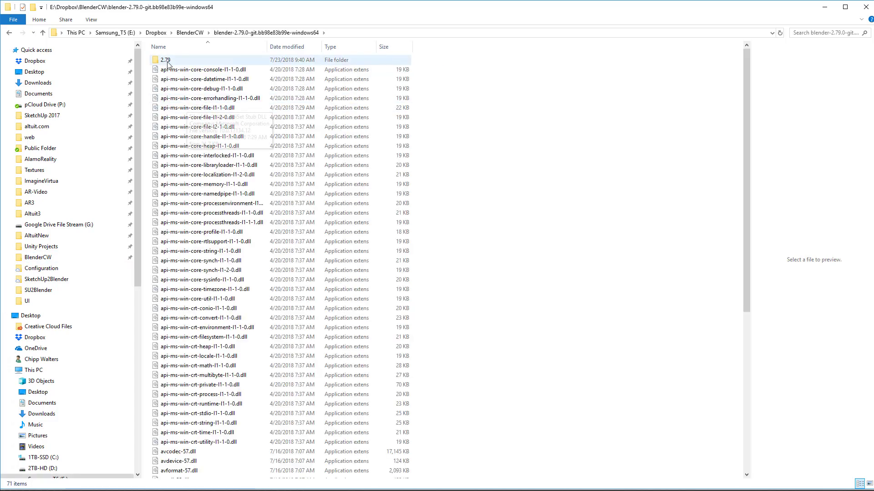
scroll(238, 257, "down", 9)
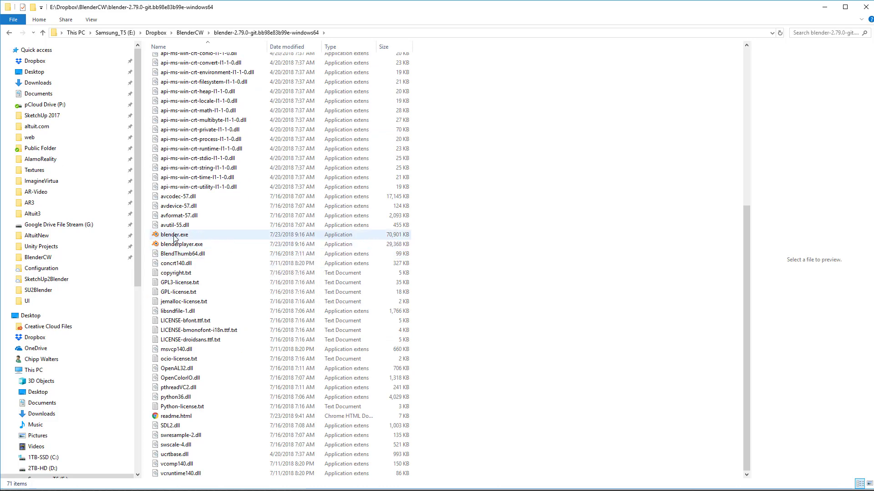
scroll(248, 250, "up", 9)
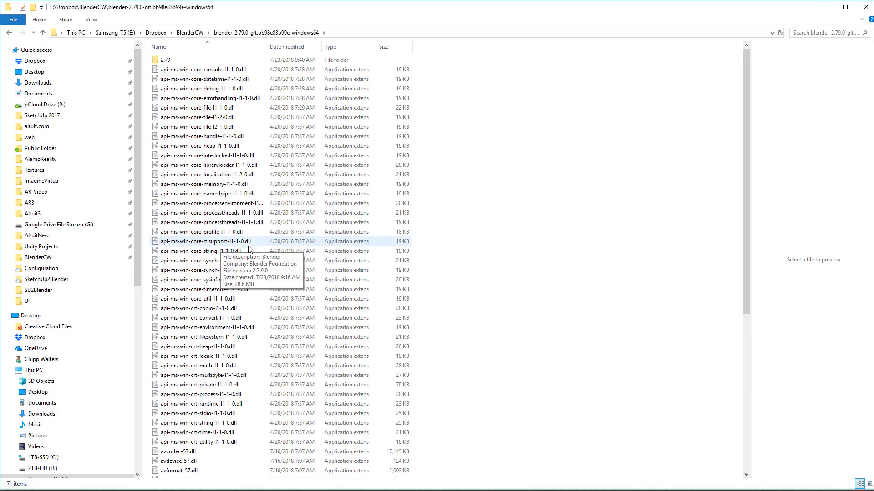
Create a new folder named config inside the build's 2.79 subfolder
double_click(164, 60)
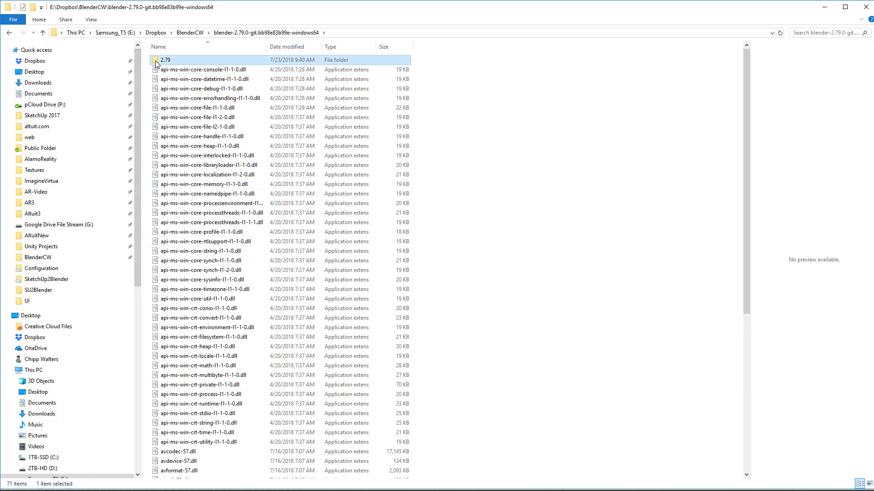
right_click(170, 102)
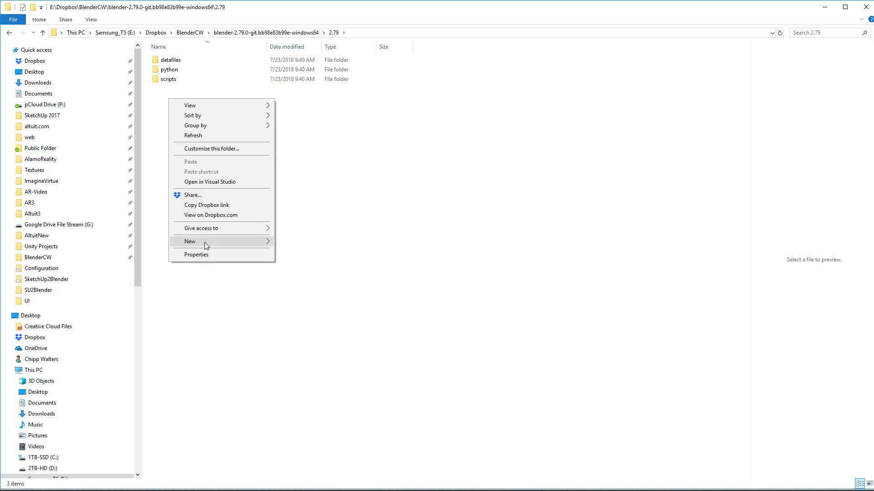
mouse_move(204, 242)
left_click(295, 242)
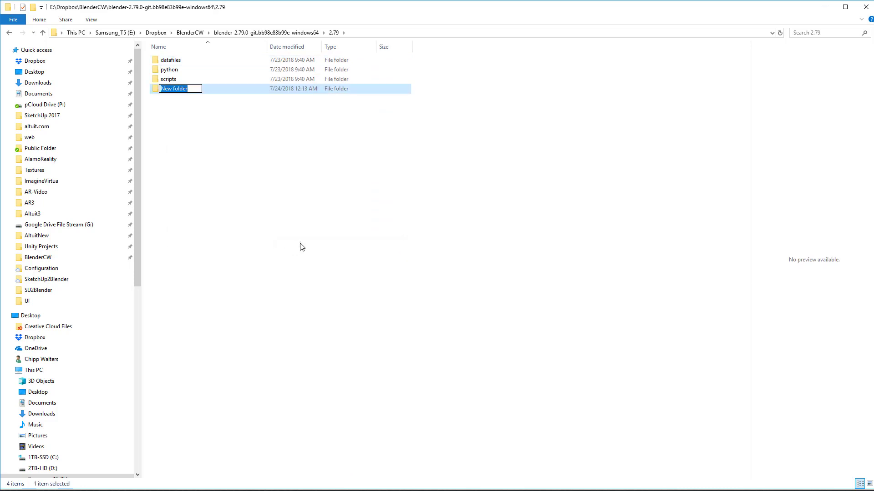
type("config")
key("Return")
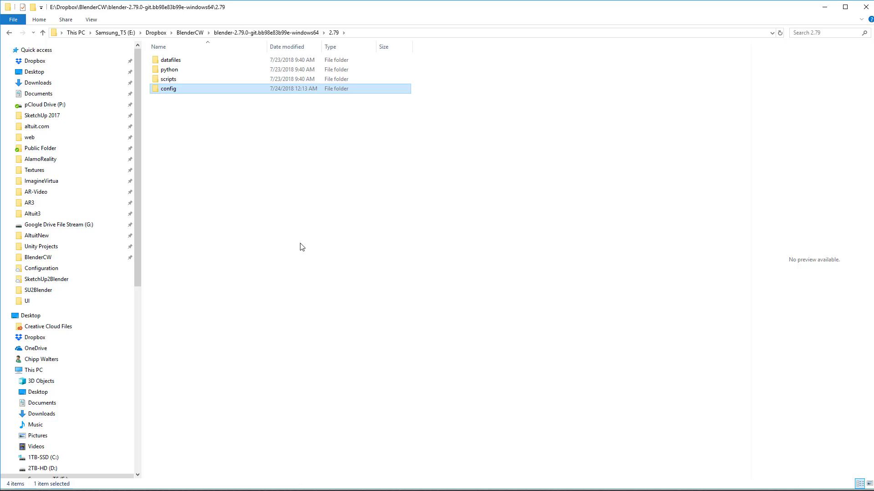
Check inside the config folder, then return to the main build folder and launch blender.exe, fitting its window to the screen
double_click(161, 90)
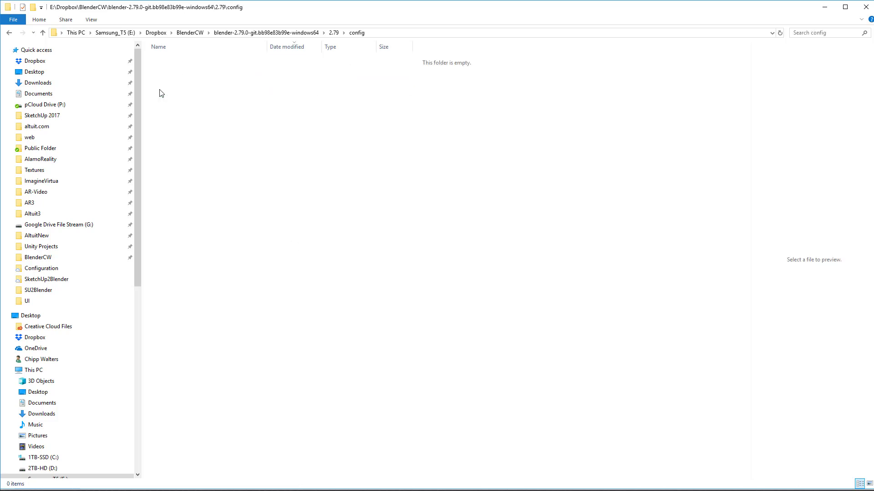
left_click(333, 33)
left_click(284, 32)
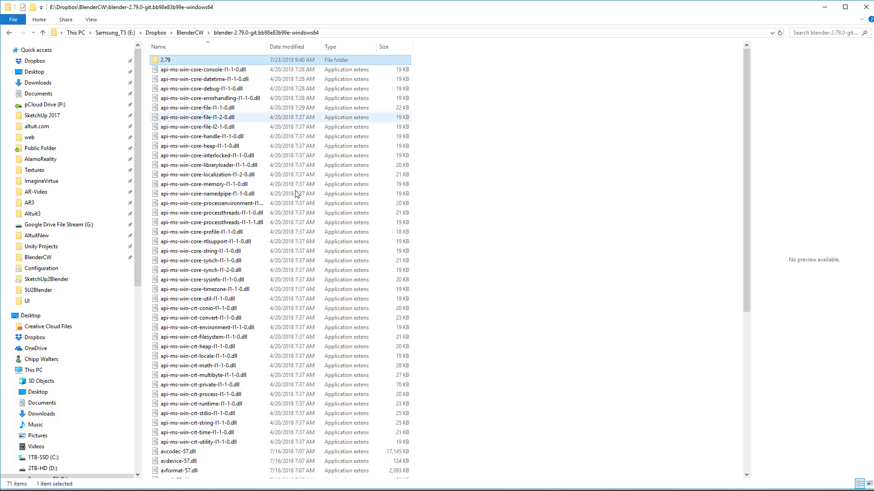
scroll(254, 304, "down", 9)
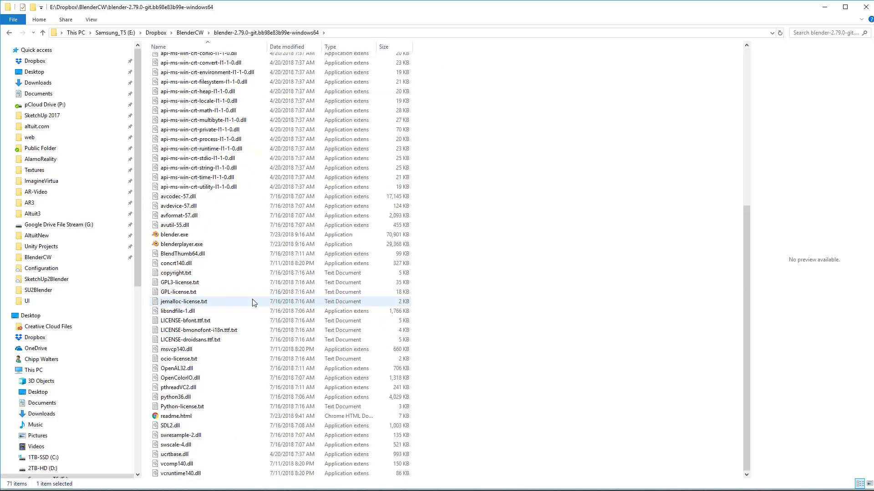
double_click(155, 236)
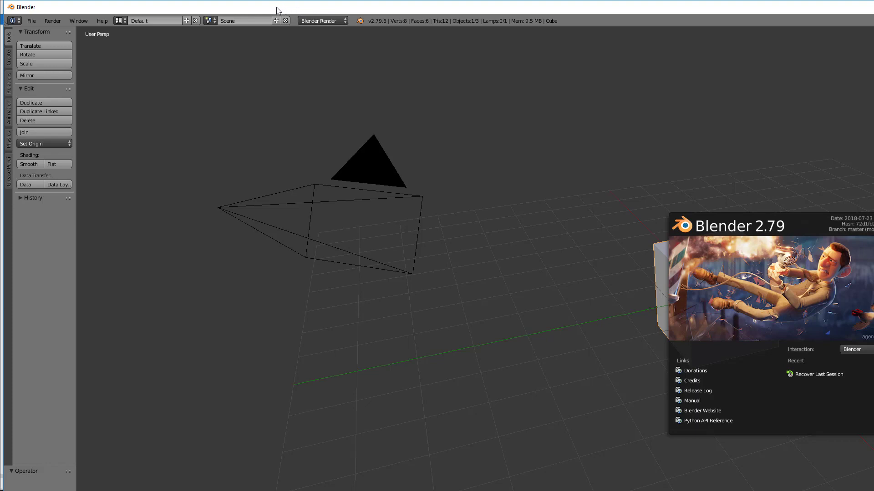
left_click_drag(279, 7, 2, 5)
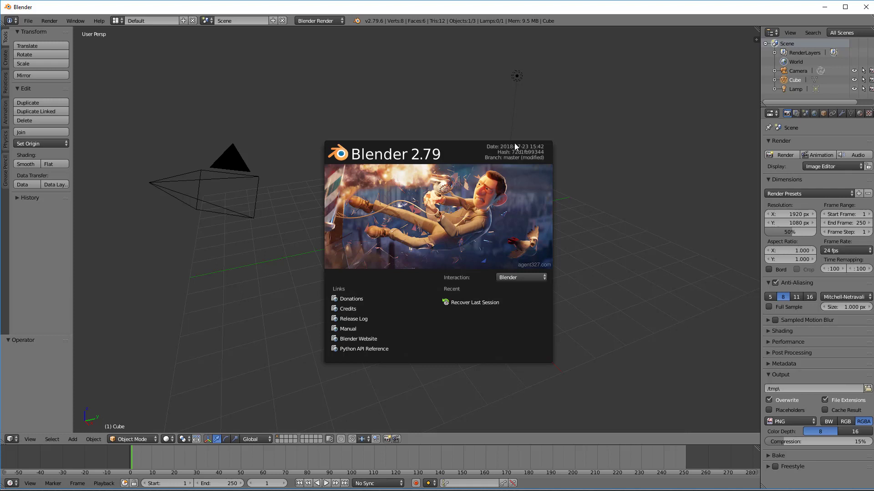
Set Select With to Left in the Input section of the User Preferences and save the user settings
left_click(28, 20)
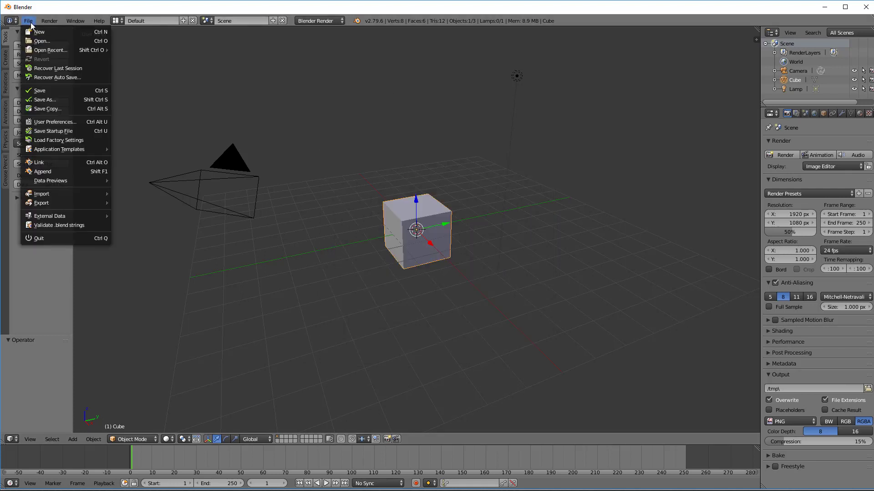
mouse_move(66, 150)
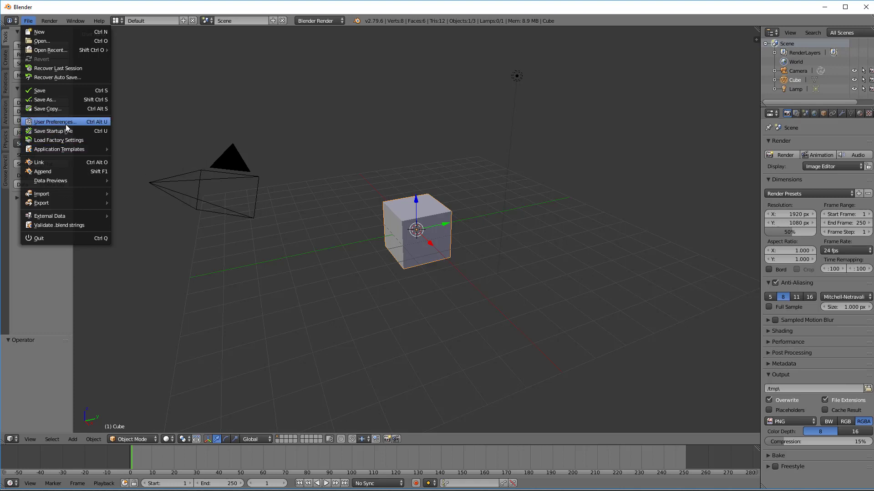
left_click(65, 123)
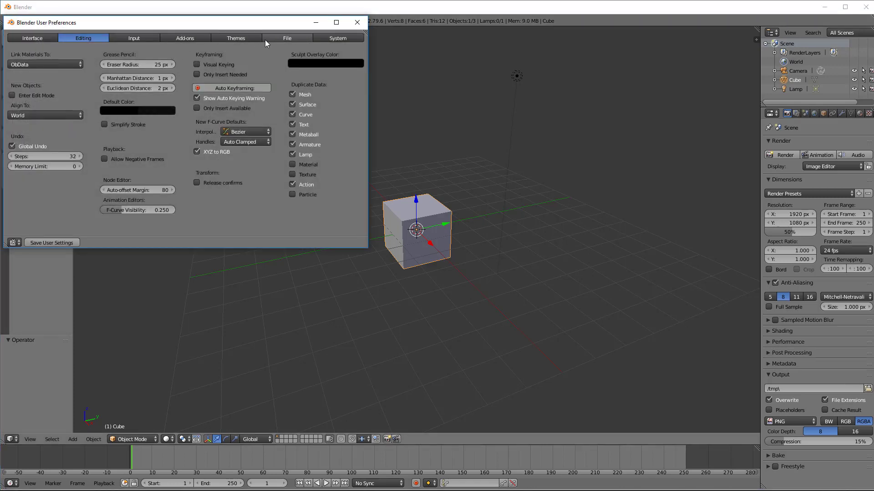
left_click(134, 38)
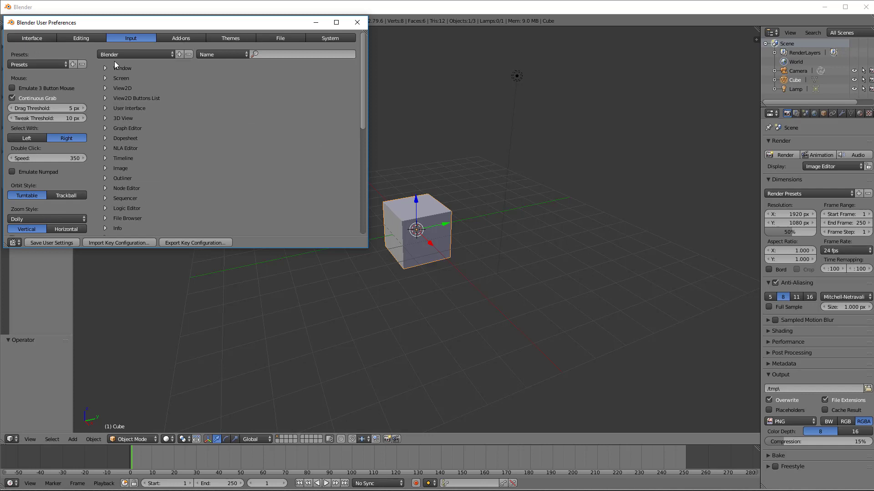
left_click(28, 138)
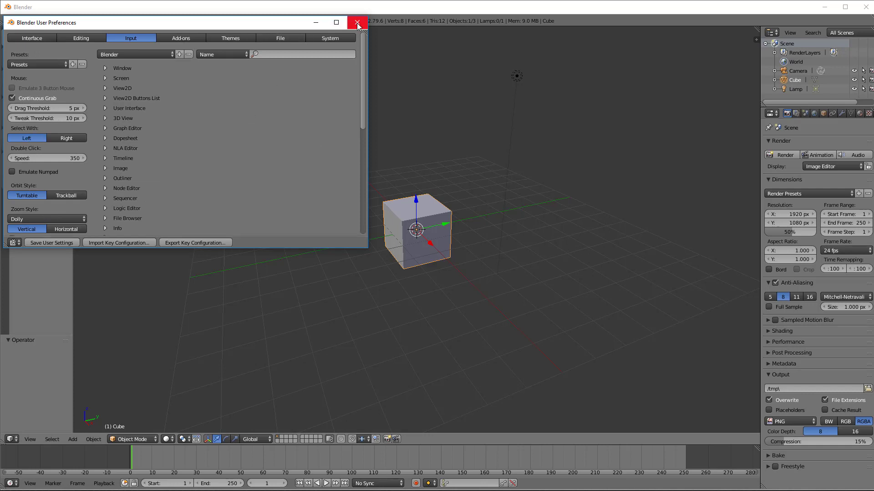
left_click(54, 244)
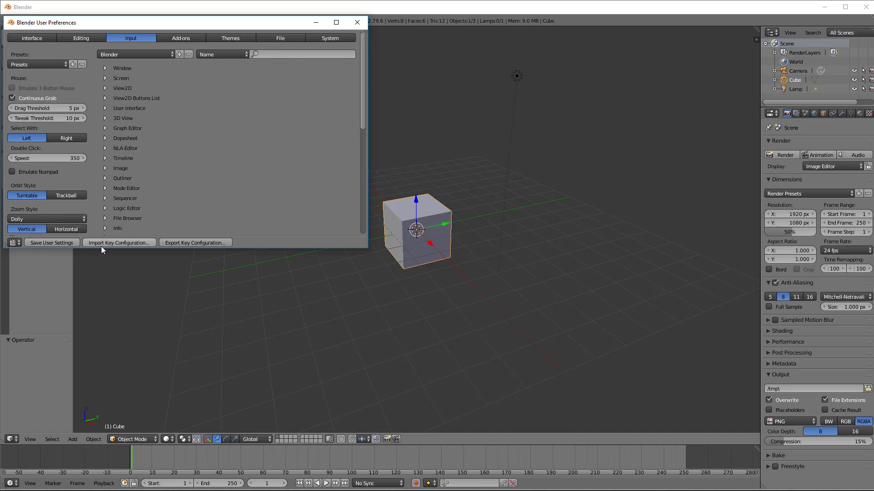
Close the User Preferences, switch to File Explorer and check the contents of the config folder inside the build's 2.79 folder
left_click(357, 23)
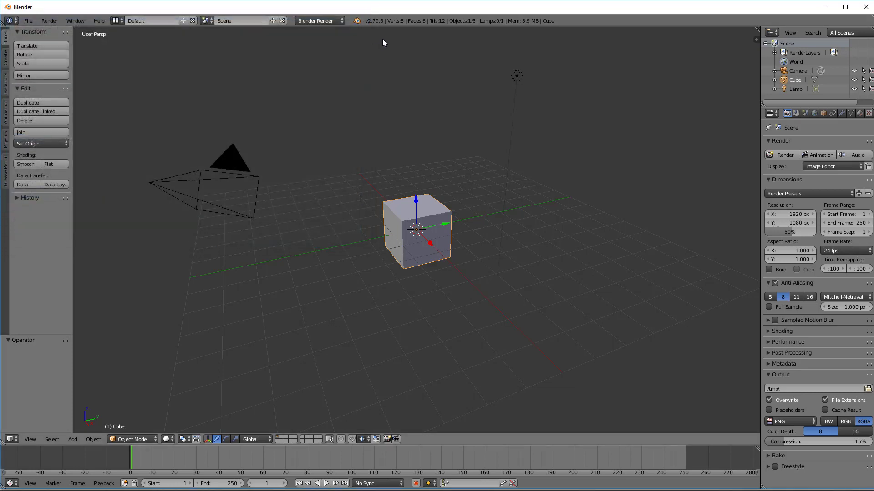
key("alt+Tab")
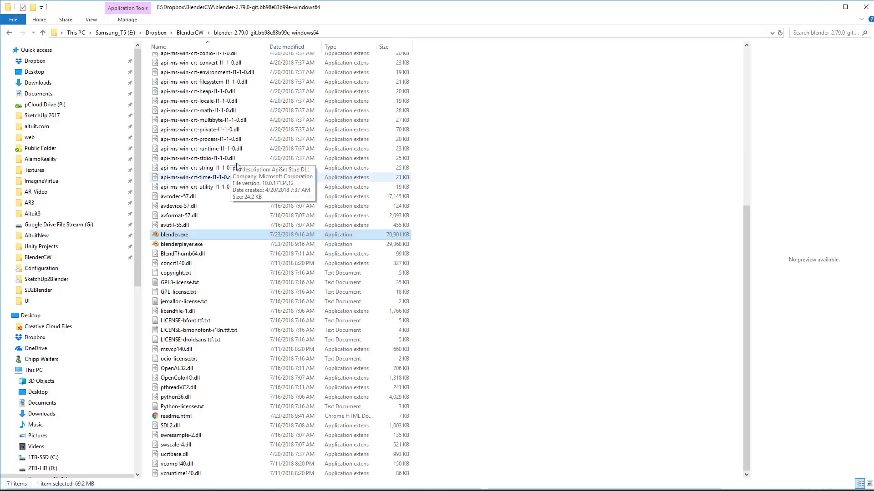
scroll(257, 131, "up", 10)
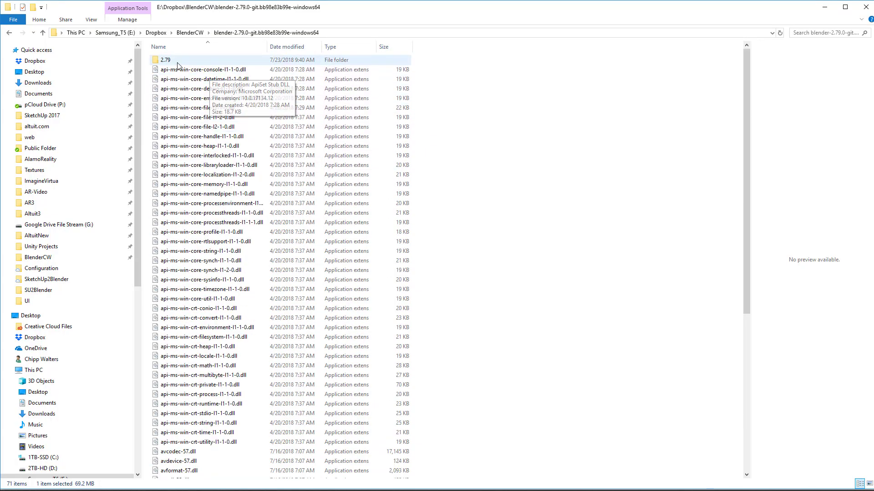
double_click(177, 61)
double_click(178, 63)
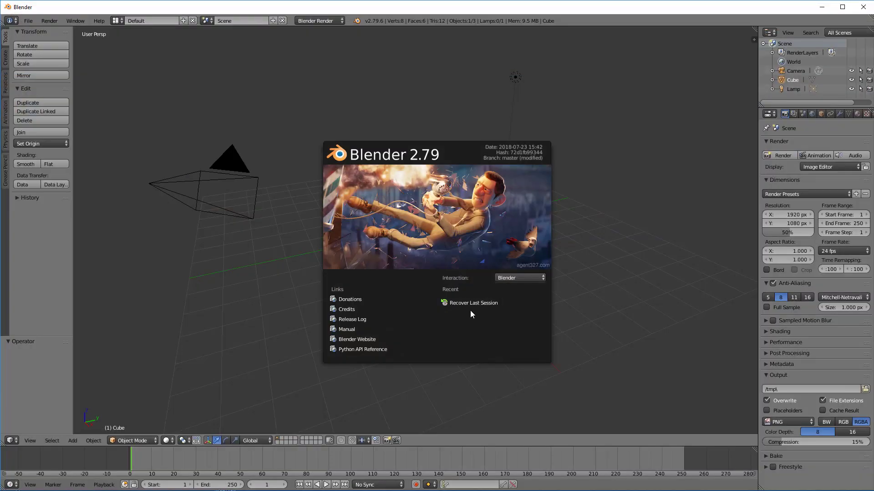
Enable Rotate Around Selection and Zoom To Mouse Position in the Interface section of the User Preferences
left_click(609, 246)
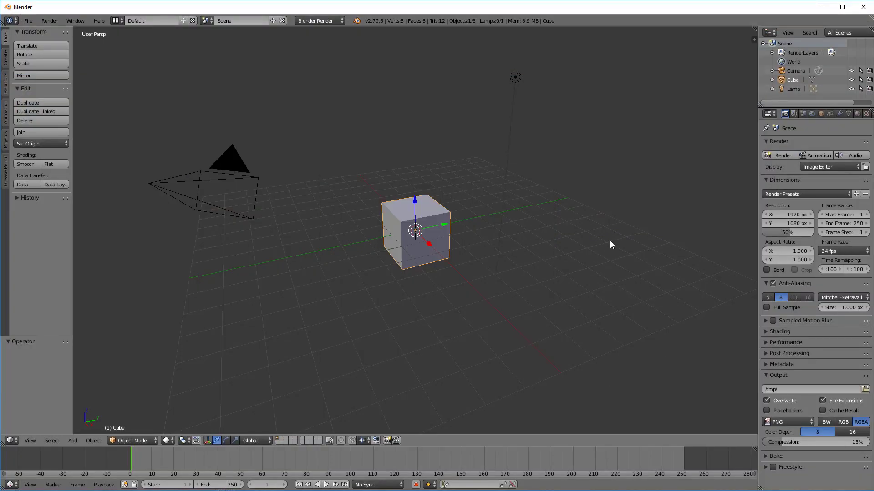
left_click(29, 21)
left_click(59, 121)
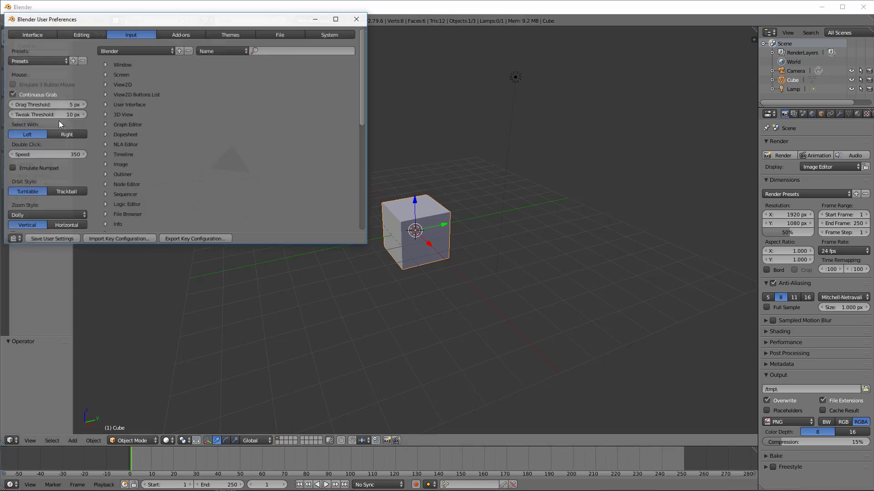
left_click_drag(138, 24, 340, 105)
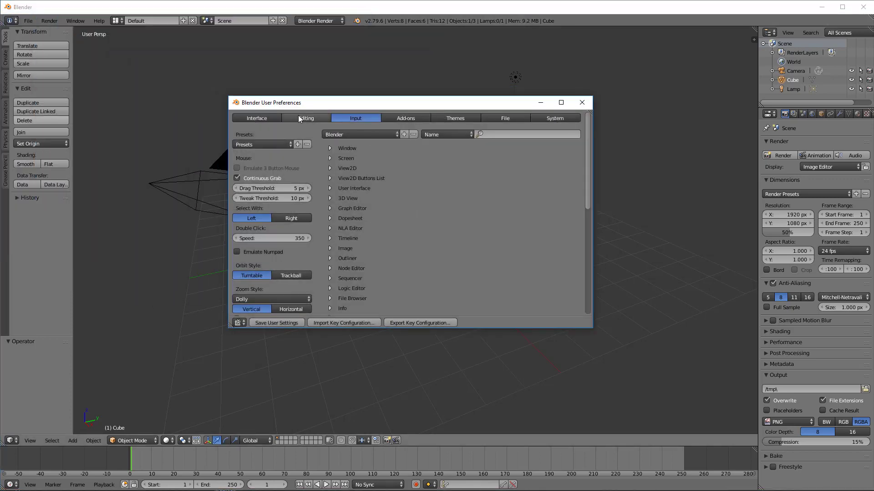
left_click(261, 117)
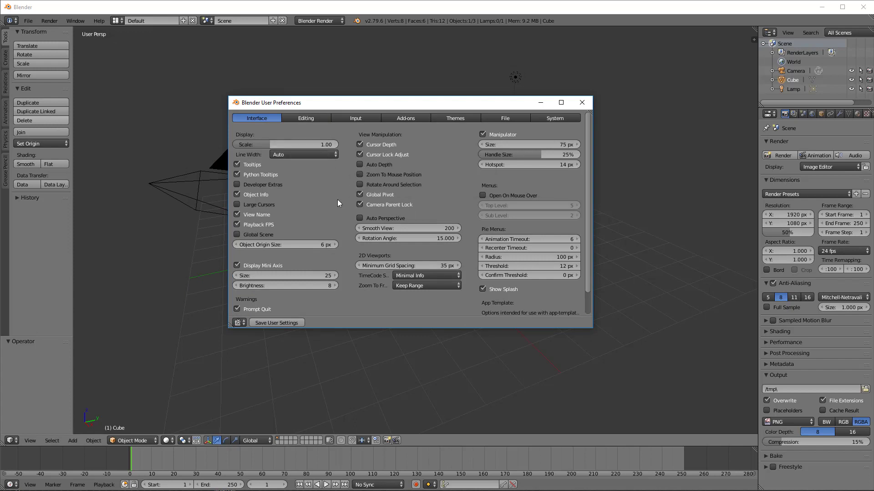
left_click(359, 184)
left_click(360, 174)
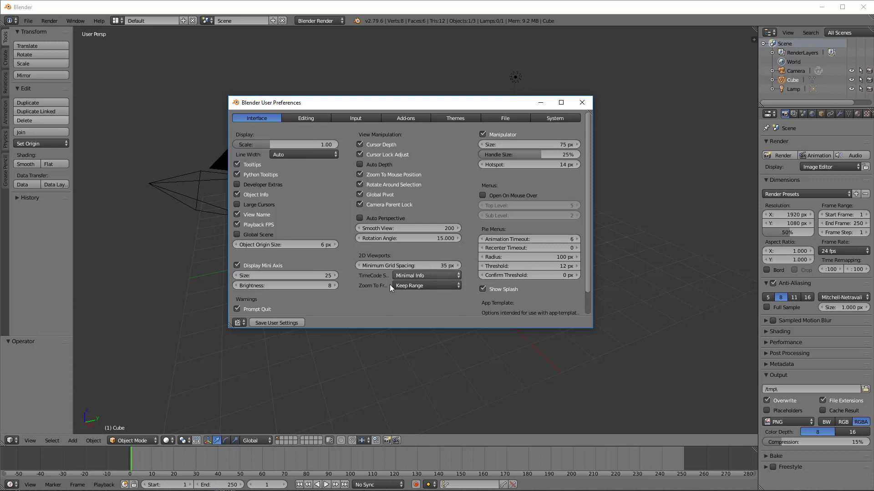
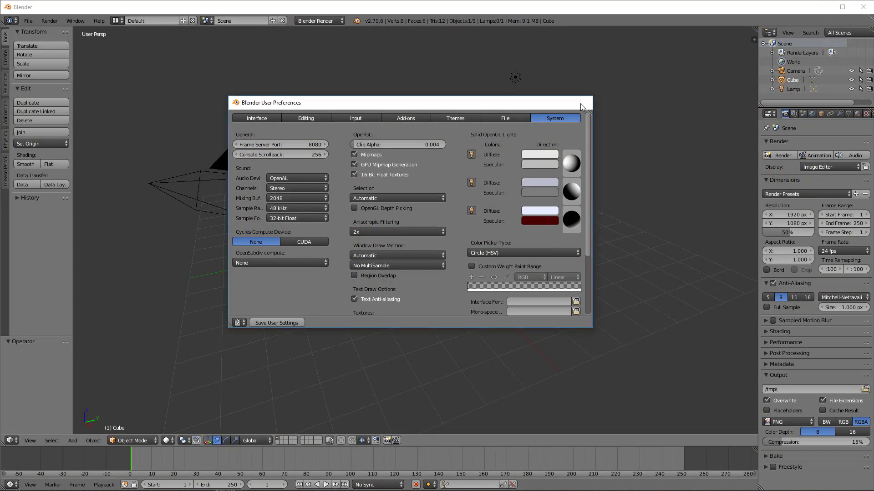
left_click(582, 106)
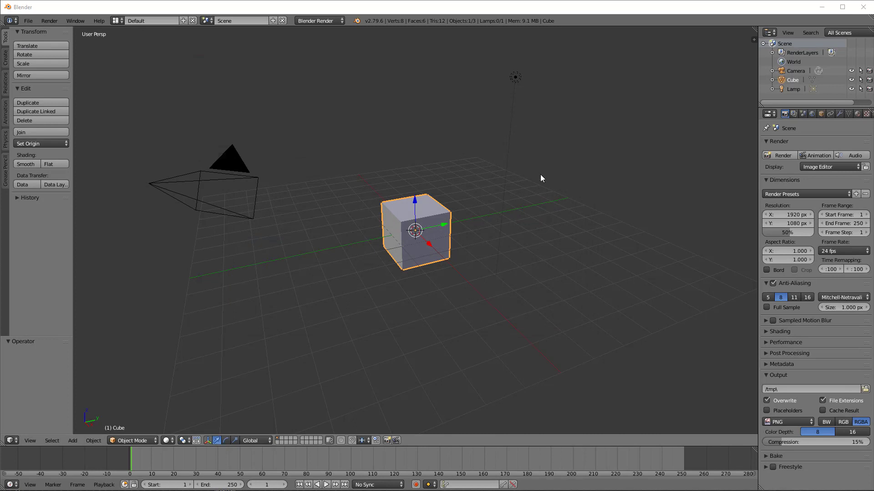
Show the 3D View's properties region, widen it and the tool shelf, and place the 3D cursor below the cube
key("n")
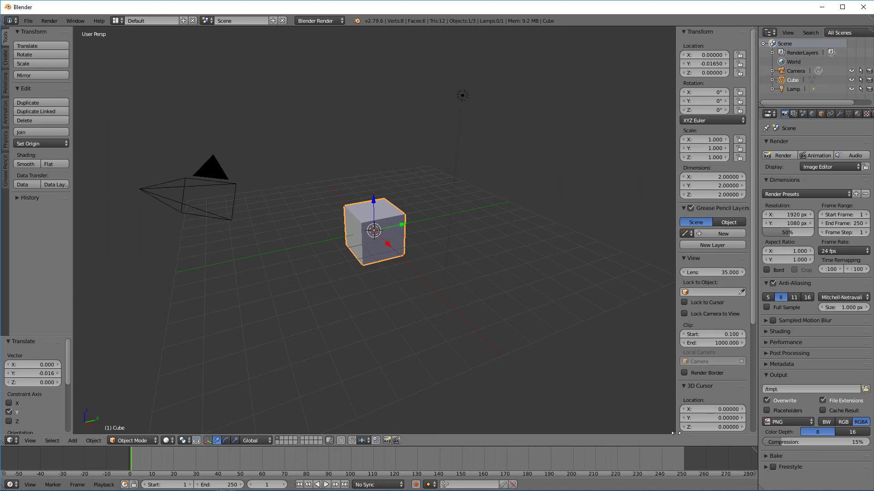
left_click_drag(677, 349, 649, 343)
left_click_drag(71, 246, 107, 246)
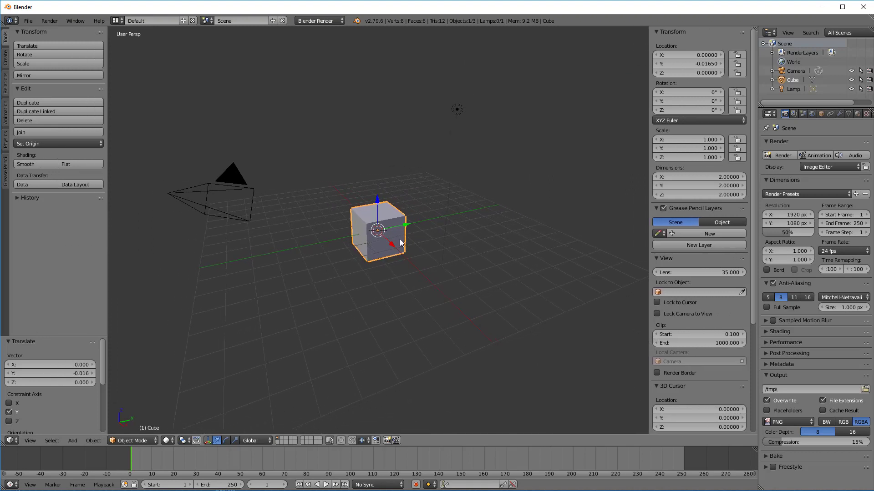
left_click(401, 372)
Enable Region Overlap in the System section of the User Preferences and close the preferences window
left_click(29, 20)
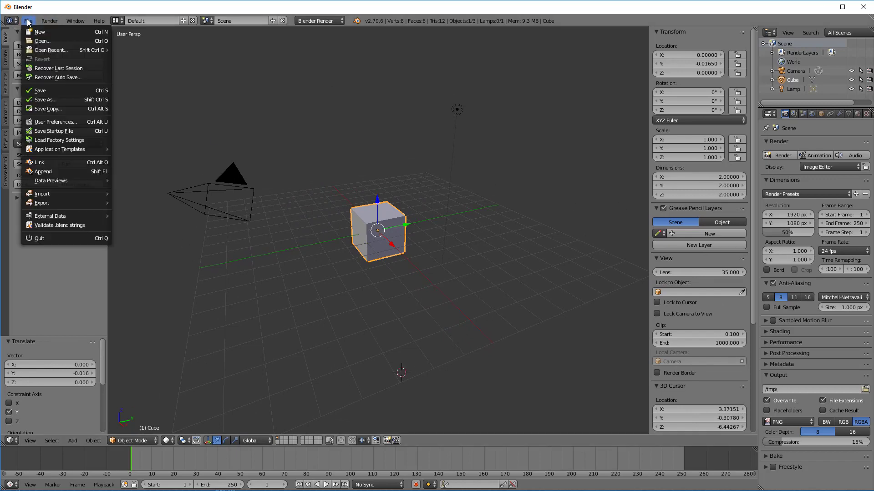
left_click(70, 124)
left_click_drag(172, 12, 416, 91)
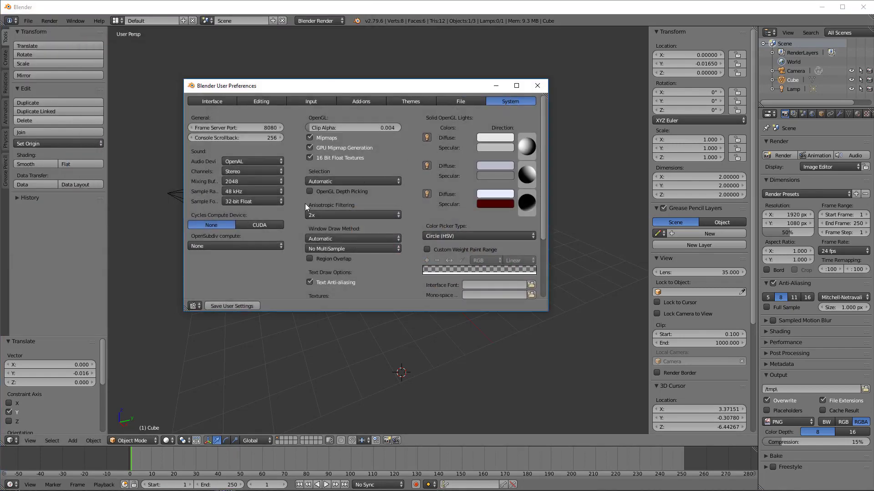
left_click(309, 259)
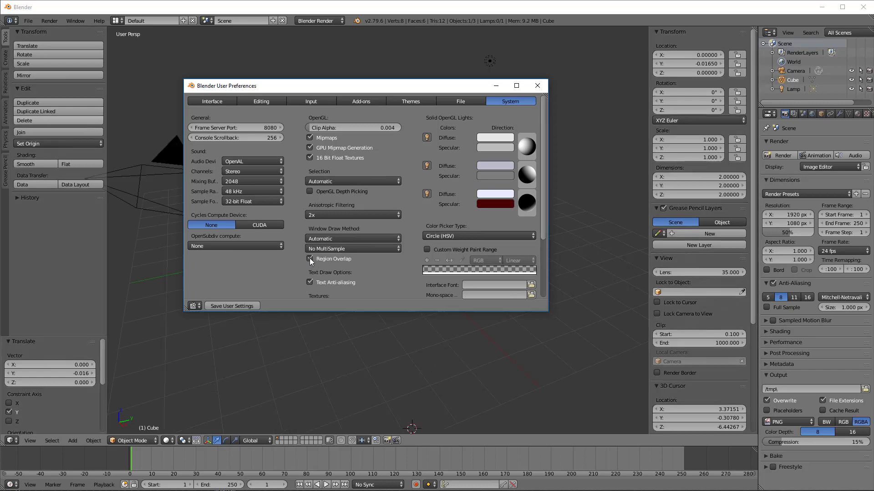
left_click(537, 86)
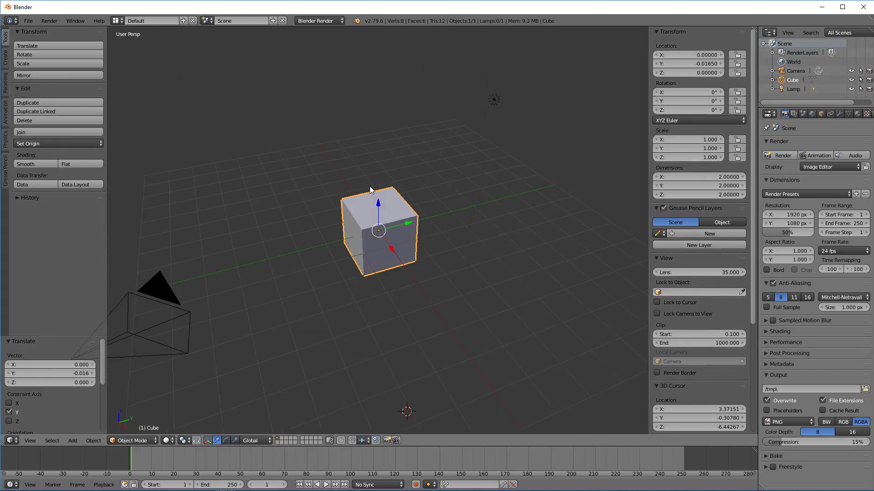
Set the Cycles Compute Device to CUDA in the System section of the User Preferences
key("Home")
middle_click_drag(393, 193, 139, 246, "shift")
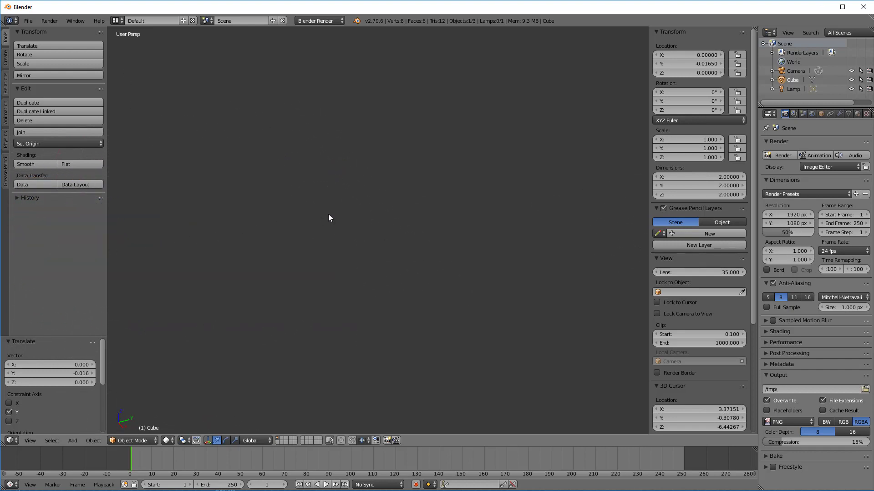
key("ctrl+alt+u")
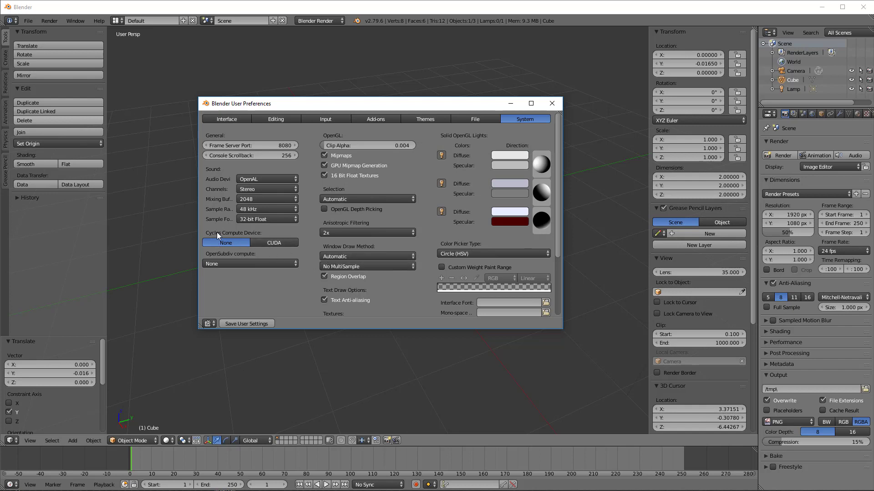
left_click(270, 241)
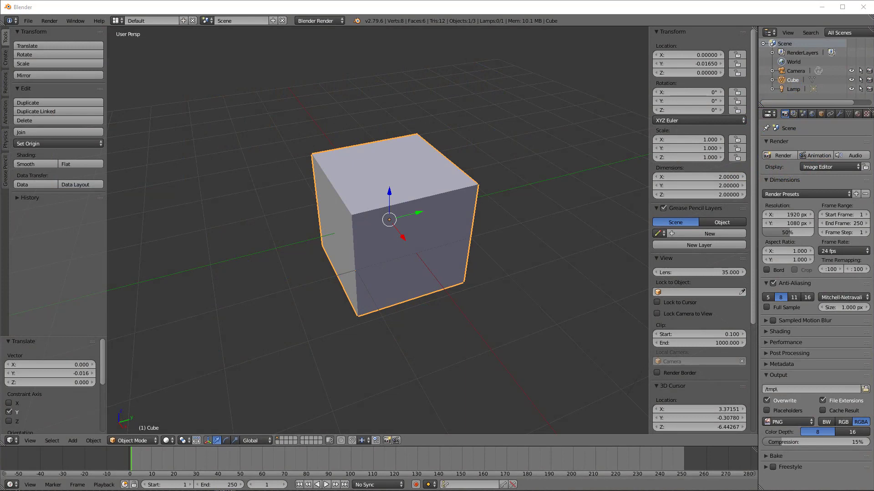
Search the add-ons in the User Preferences for "Bool" and enable Object: Bool Tool
key("ctrl+alt+u")
left_click(379, 119)
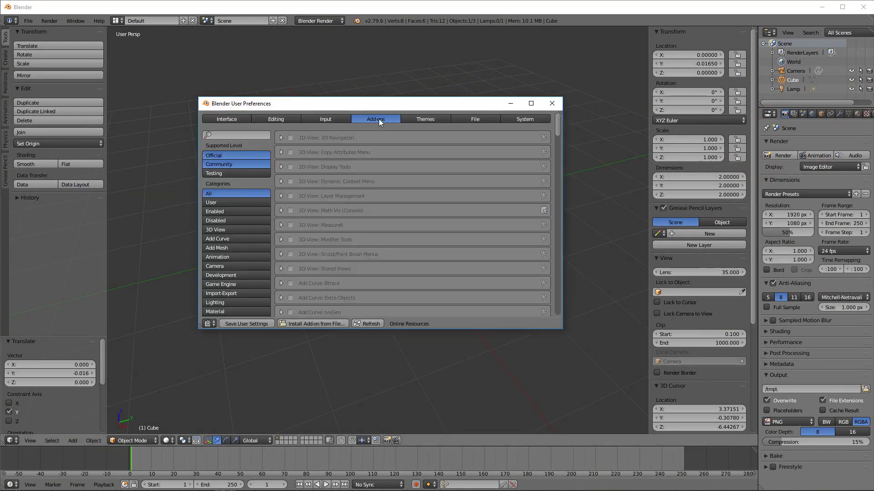
left_click(233, 133)
type("Bool")
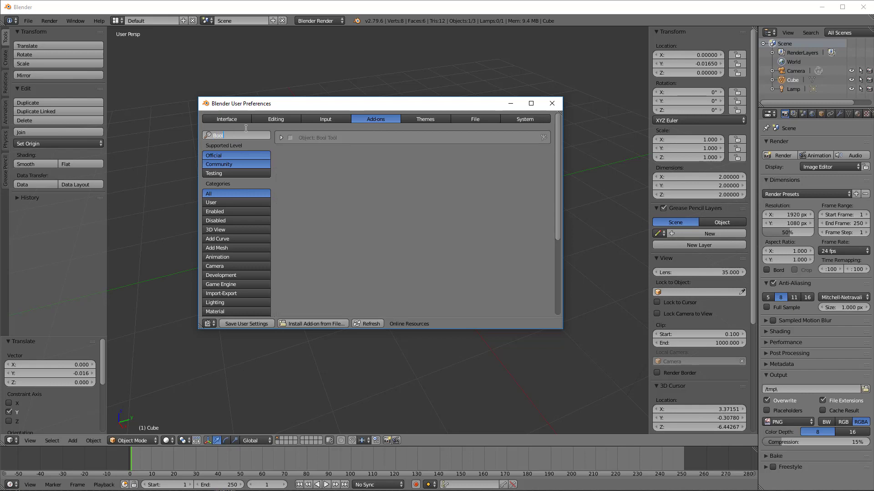
left_click(290, 138)
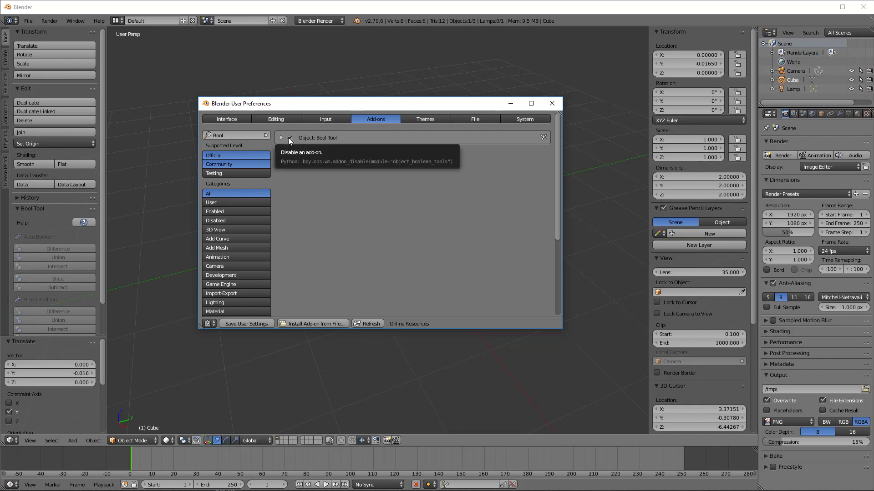
Search the add-ons for "Loop" and enable Mesh: LoopTools
left_click(216, 135)
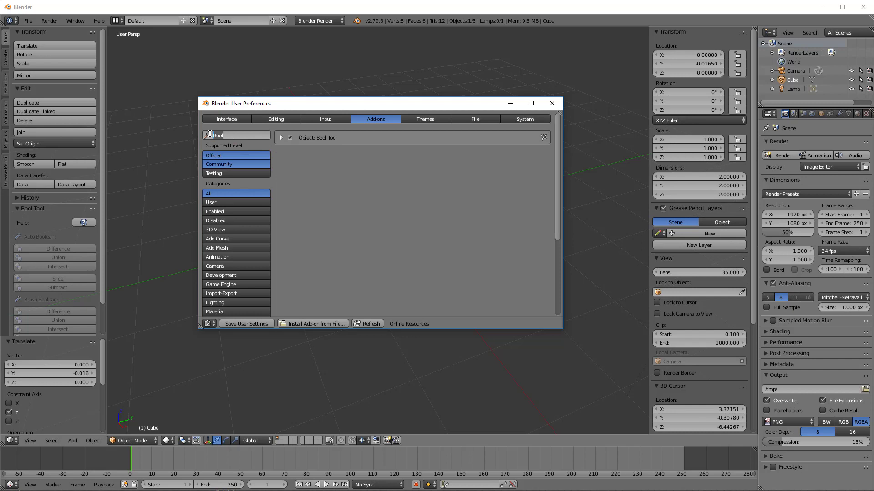
type("Loop")
left_click(290, 137)
left_click(290, 138)
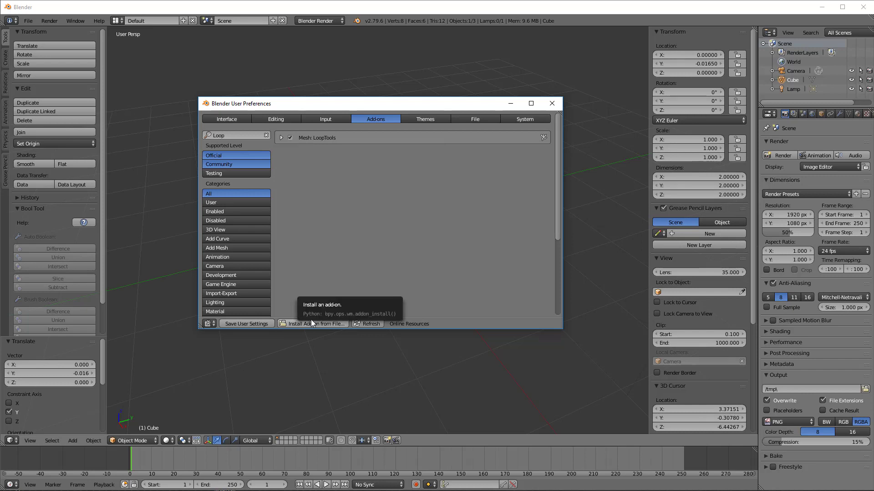
Search the add-ons for "Copy" and enable 3D View: Copy Attributes Menu
left_click(215, 135)
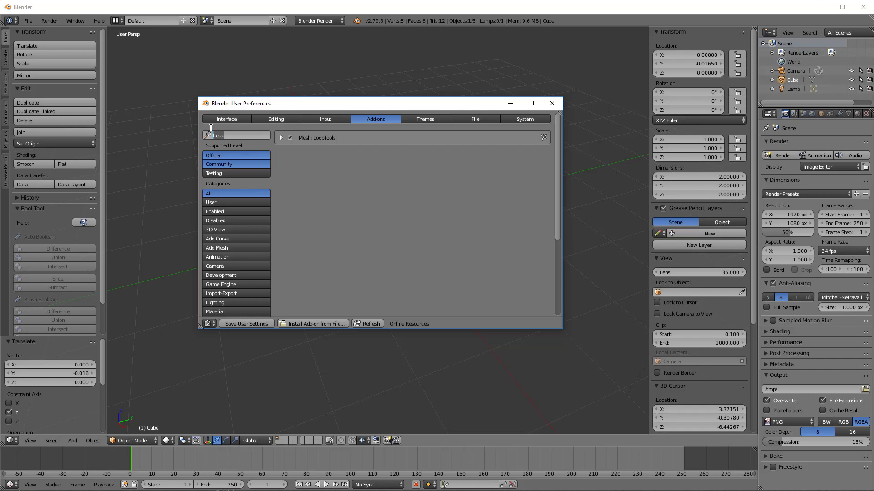
type("Copy")
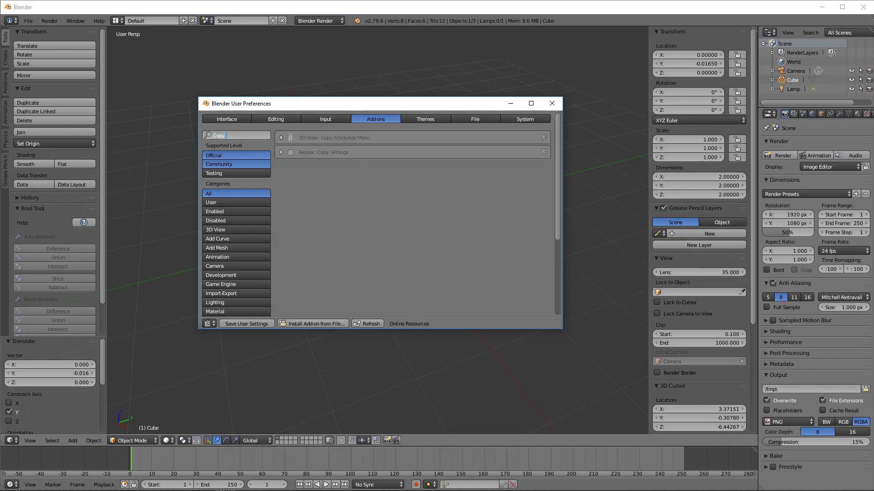
left_click(289, 138)
Search the add-ons for "Extra", enable Add Curve: Extra Objects and Add Mesh: Extra Objects, and save the user settings
left_click(235, 134)
type("Extra")
left_click(290, 138)
left_click(290, 153)
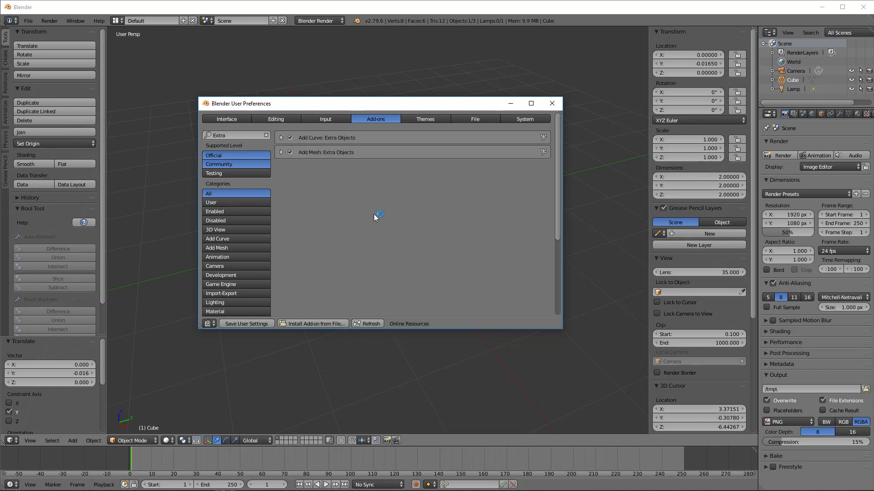
left_click(255, 325)
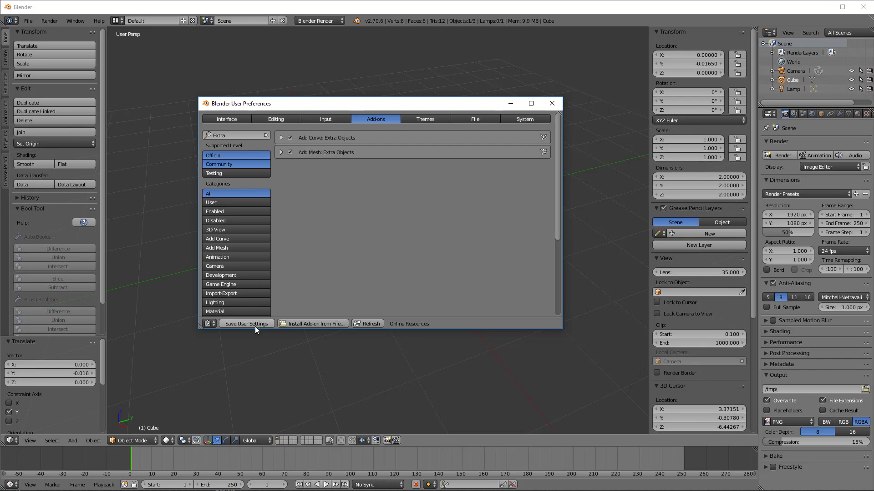
Review the System, Interface, Editing, Input and Add-ons preferences and the 3D View theme settings down to Theme Background Color
left_click(528, 119)
left_click(226, 120)
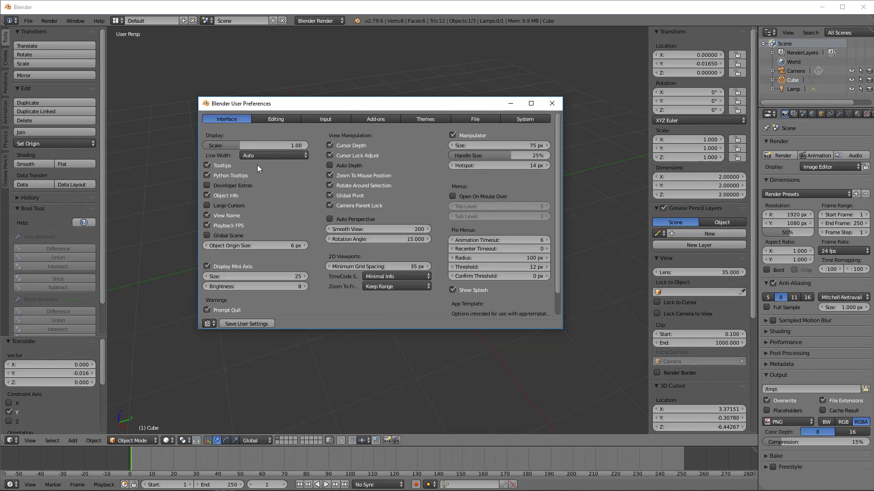
left_click(277, 119)
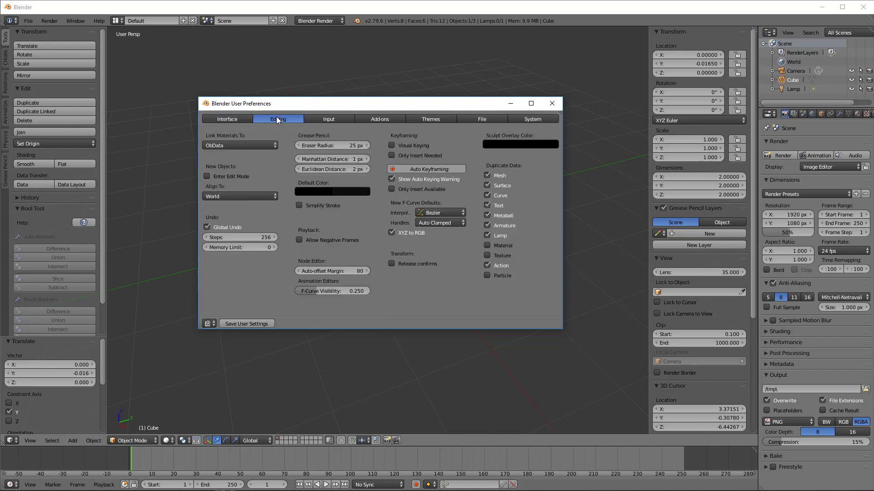
left_click(335, 120)
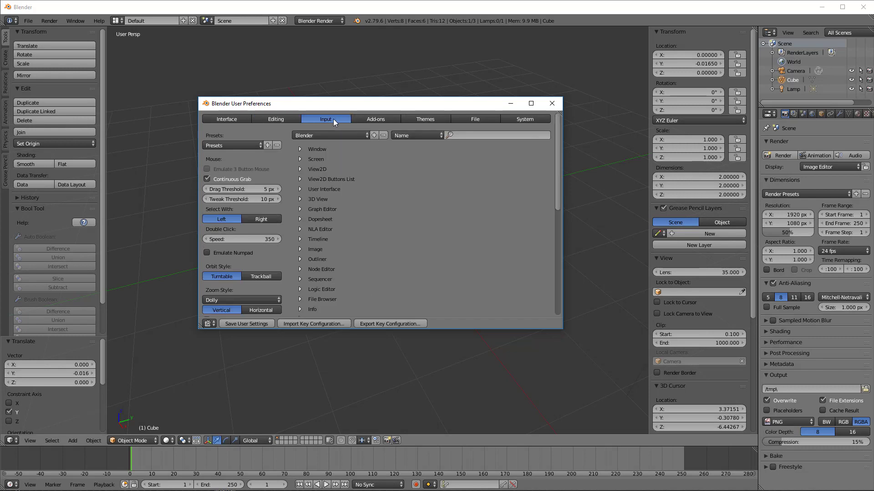
left_click(372, 118)
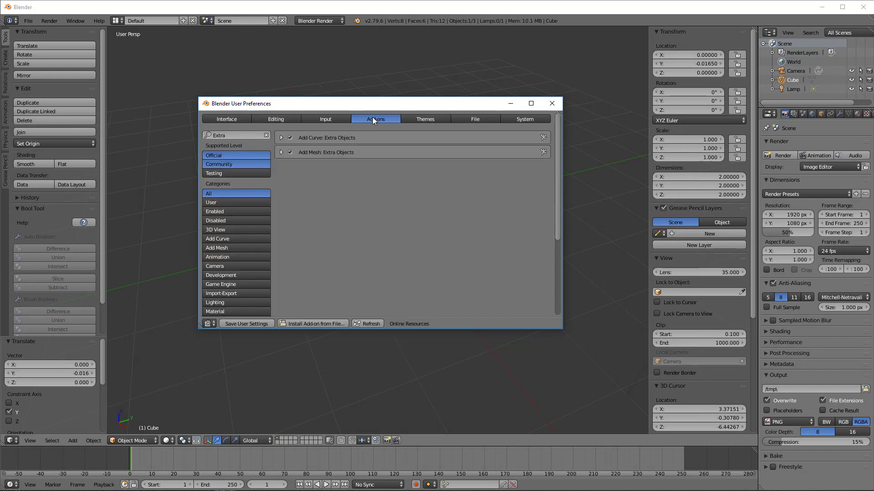
left_click(420, 120)
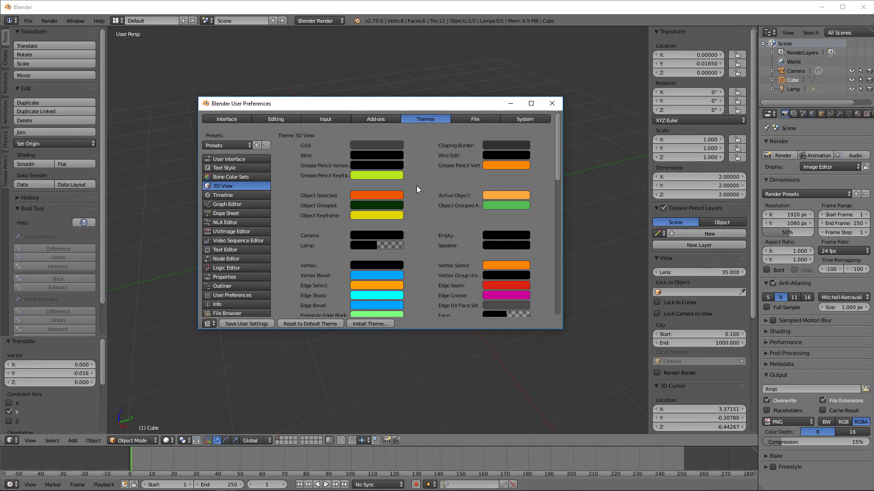
scroll(394, 223, "down", 15)
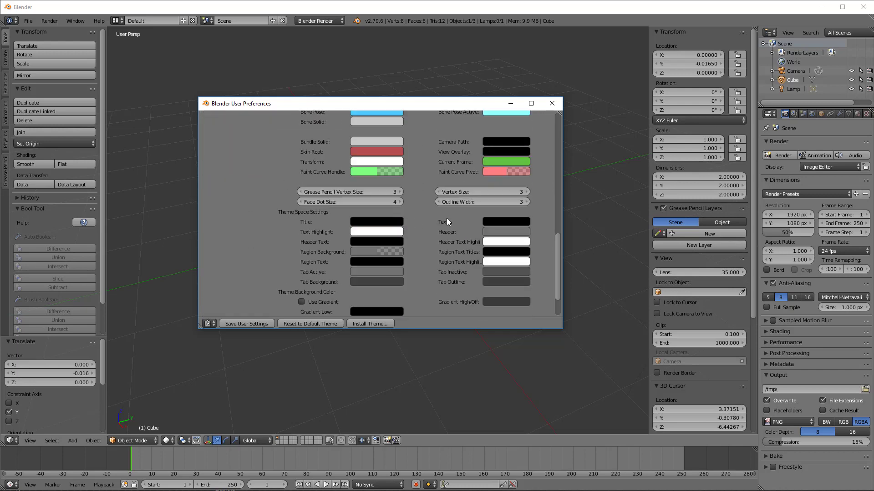
Review the File preferences and the System preferences, including the Cycles compute devices, and close the user preferences
scroll(455, 186, "up", 15)
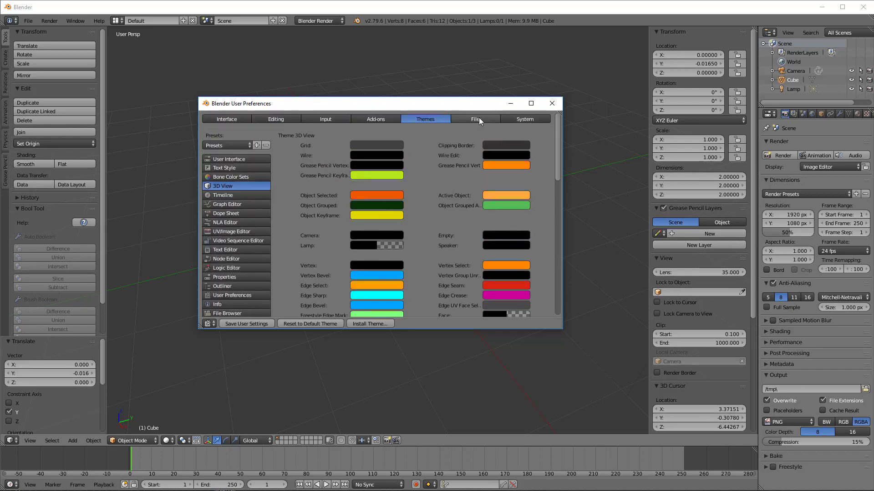
left_click(478, 120)
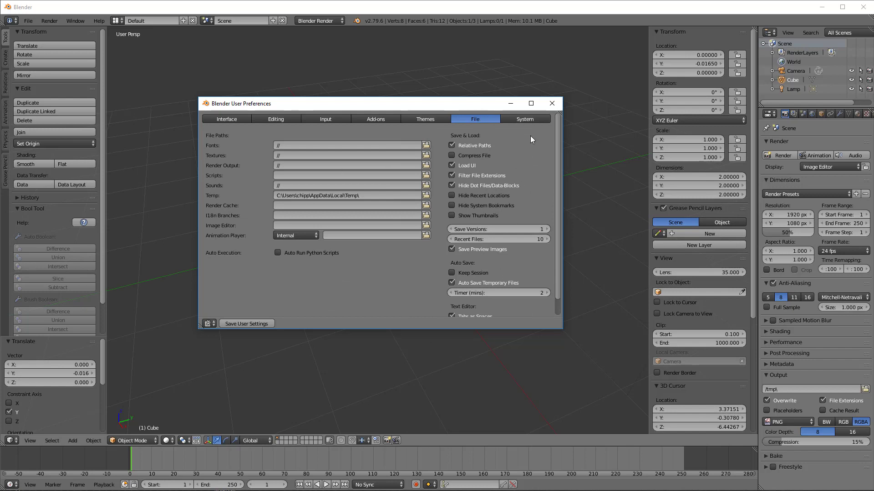
left_click(530, 120)
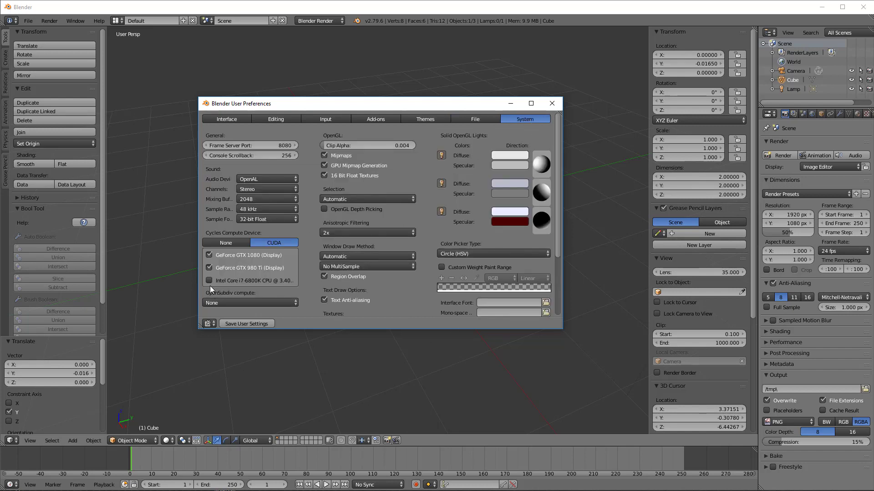
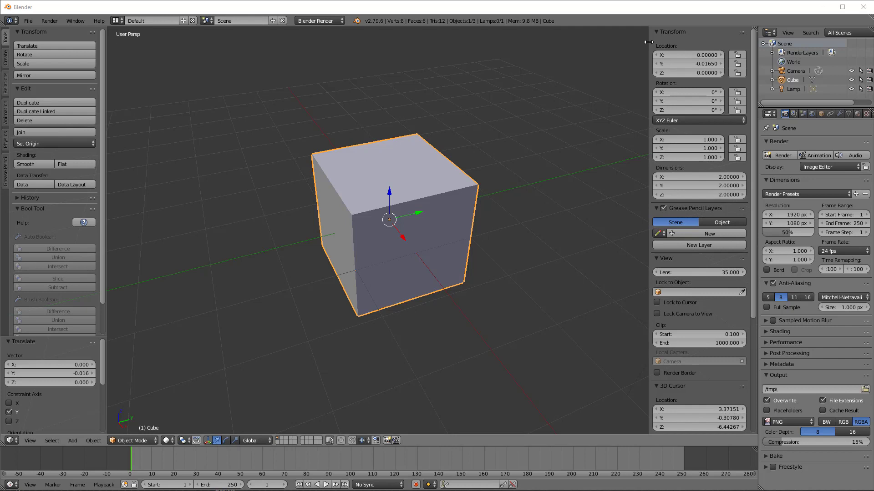
Widen the properties region of the 3D view slightly
left_click_drag(649, 42, 632, 41)
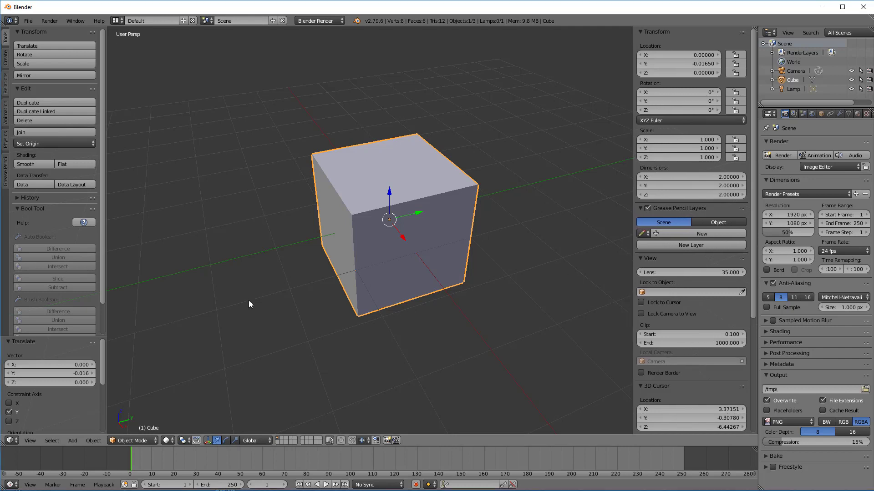
left_click(10, 441)
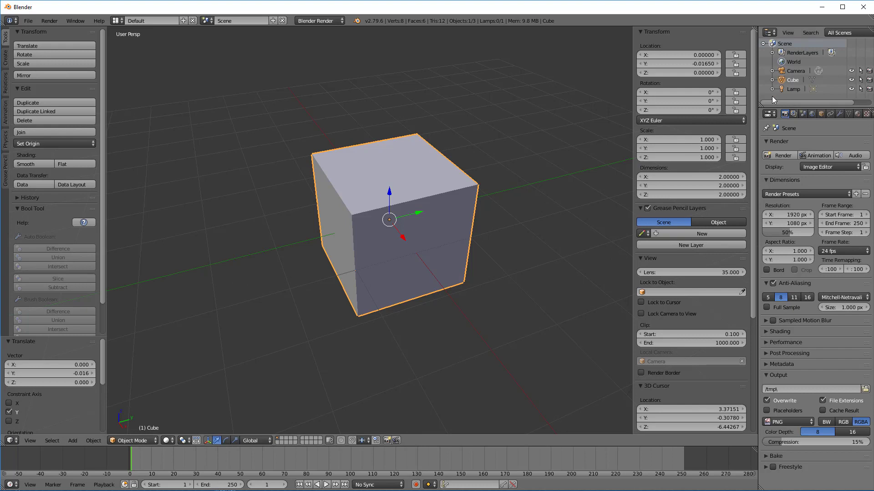
left_click(770, 32)
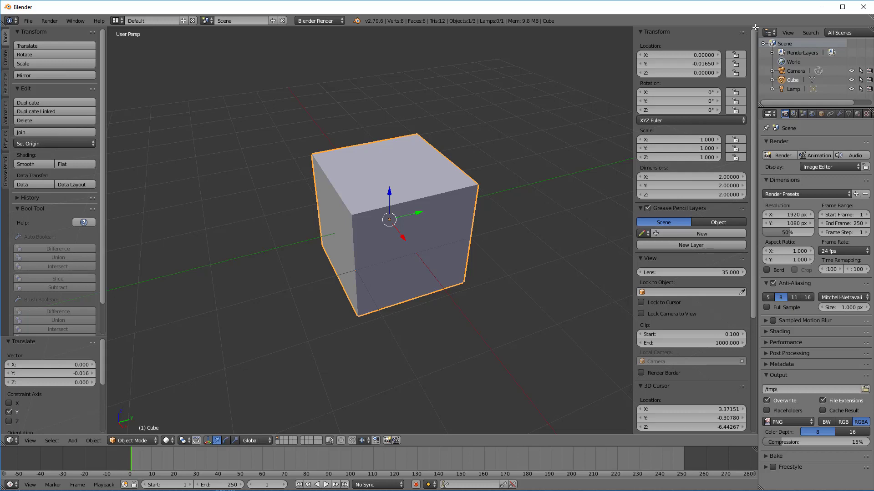
Split the 3D view into two side-by-side views and hide the tool shelf and properties region in the right one
left_click_drag(755, 27, 362, 30)
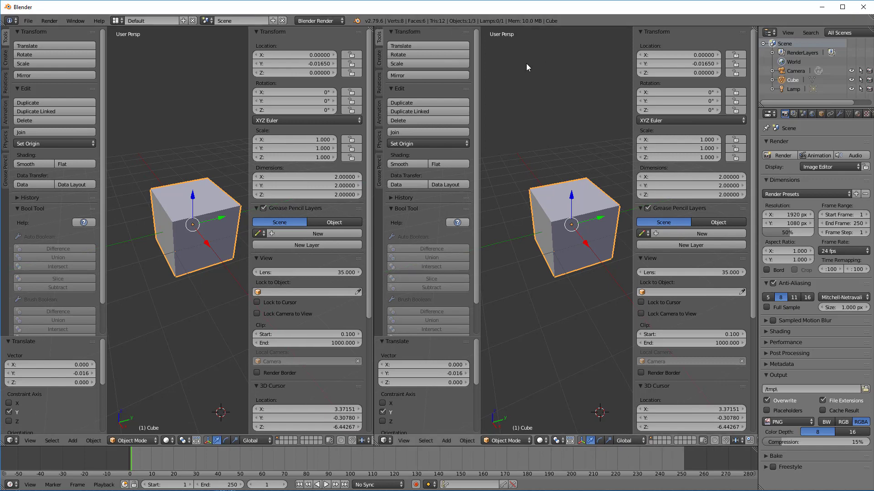
key("t")
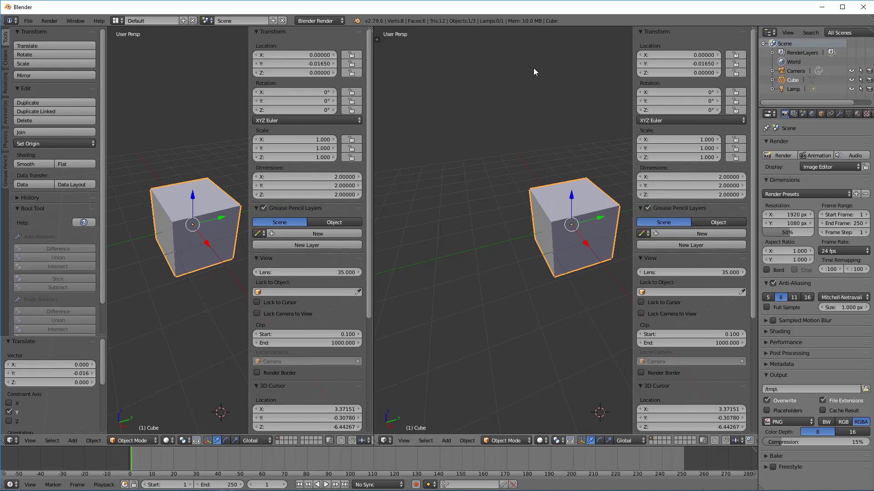
key("n")
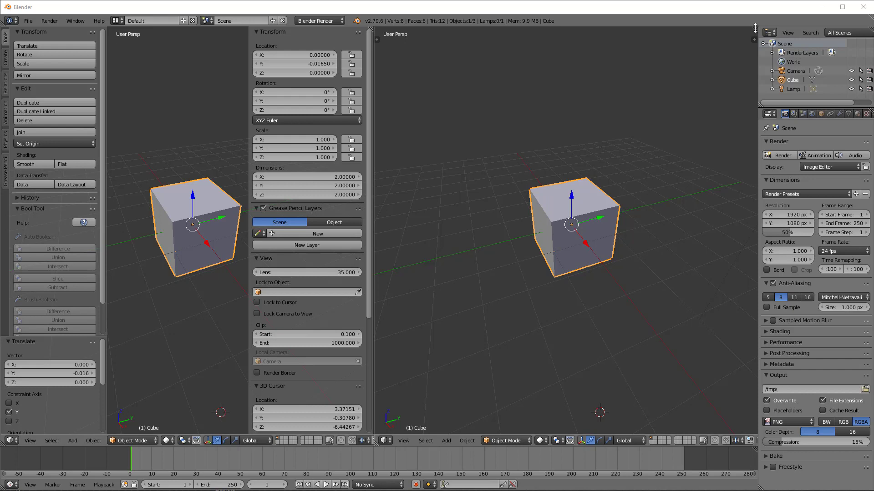
Split the right 3D view once more, and join the areas back into one single 3D view
left_click_drag(755, 28, 553, 42)
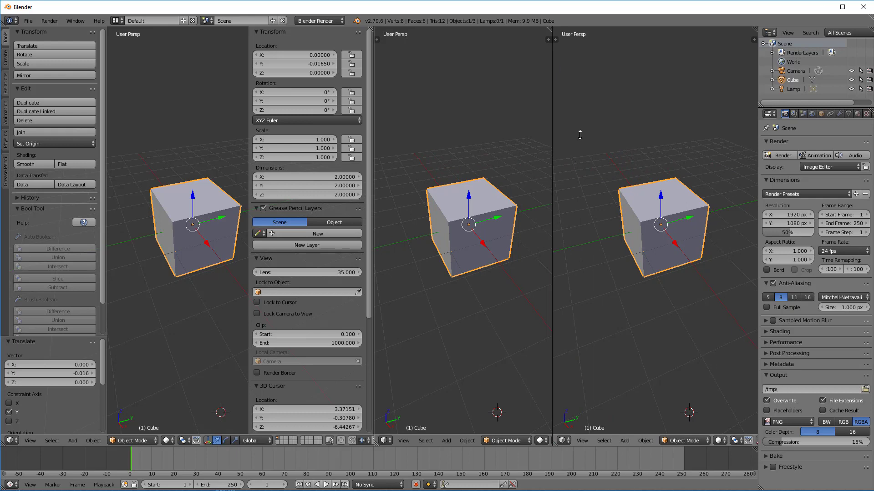
left_click_drag(549, 29, 605, 234)
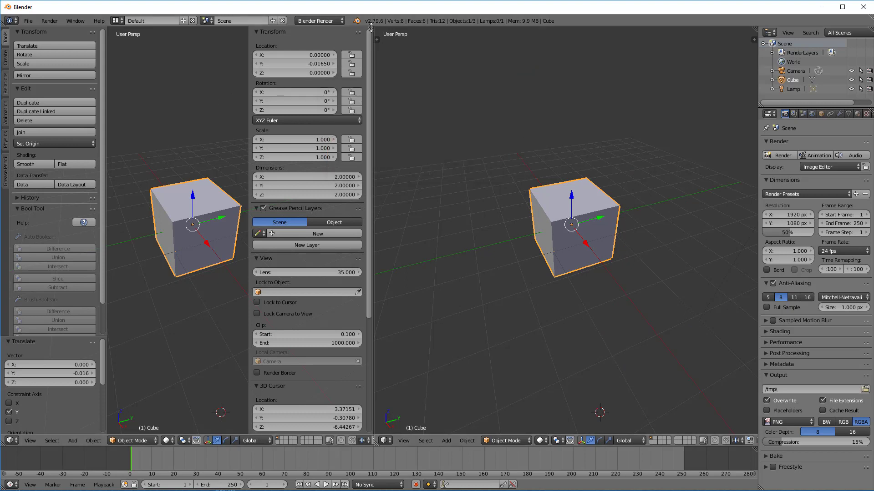
left_click_drag(371, 28, 585, 80)
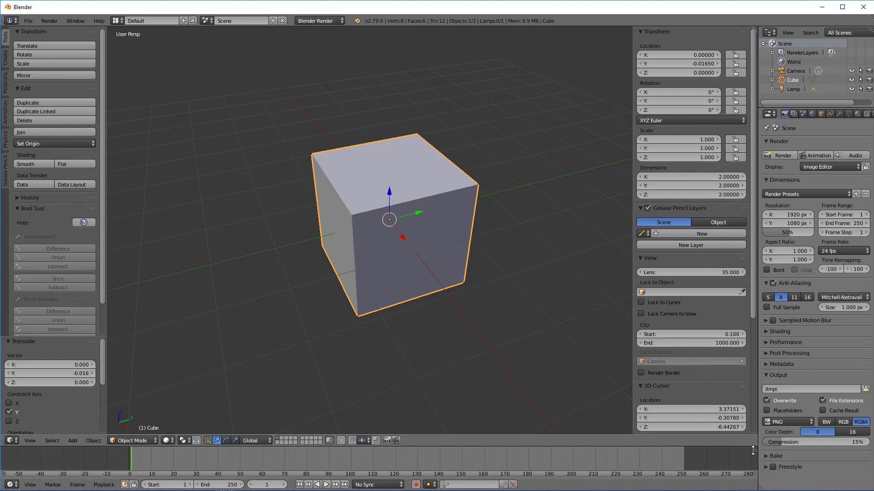
Remove the Timeline by joining the 3D view down over it
left_click_drag(758, 435, 734, 365)
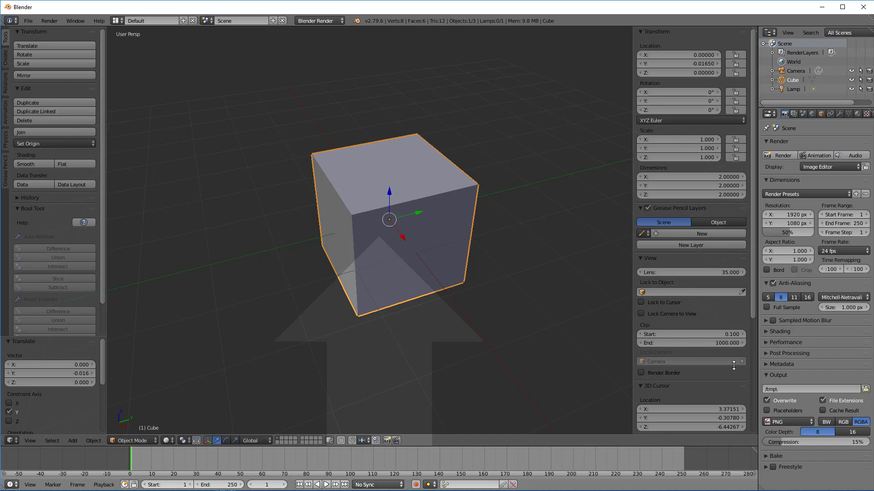
left_click_drag(734, 366, 730, 458)
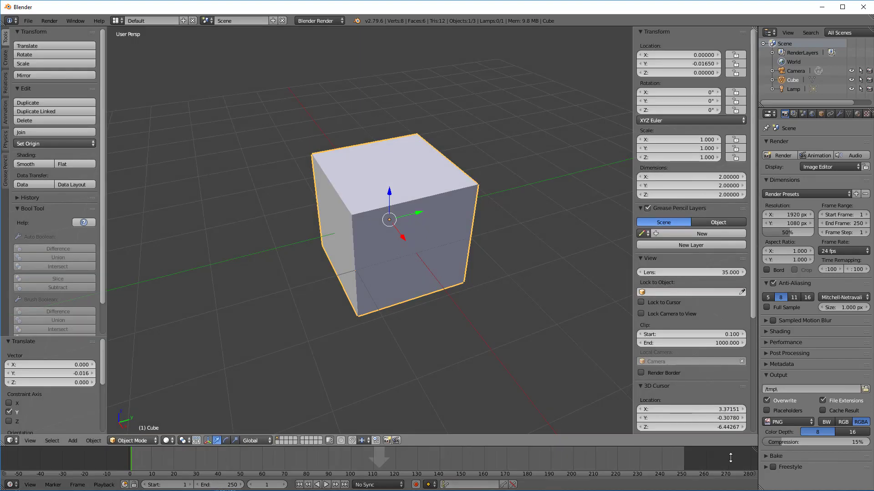
left_click_drag(730, 457, 730, 458)
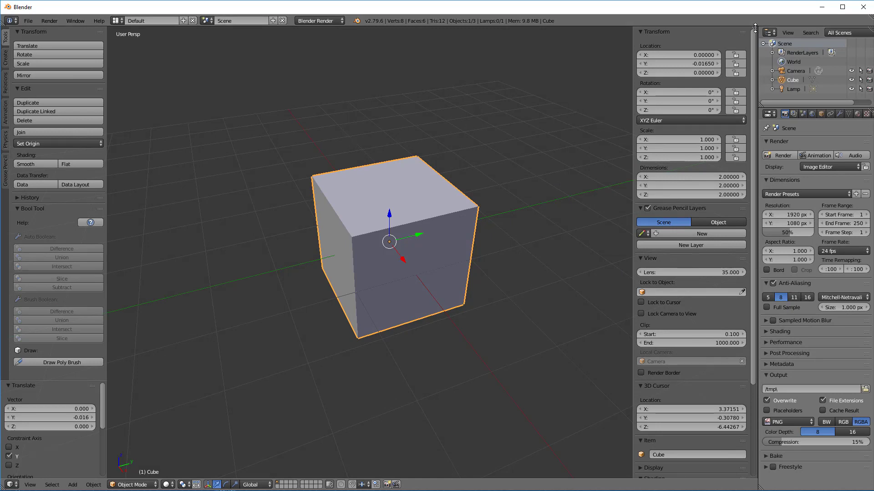
Split off a thin area below the 3D view, set it to Timeline, and merge it back into the 3D view
left_click_drag(755, 29, 690, 449)
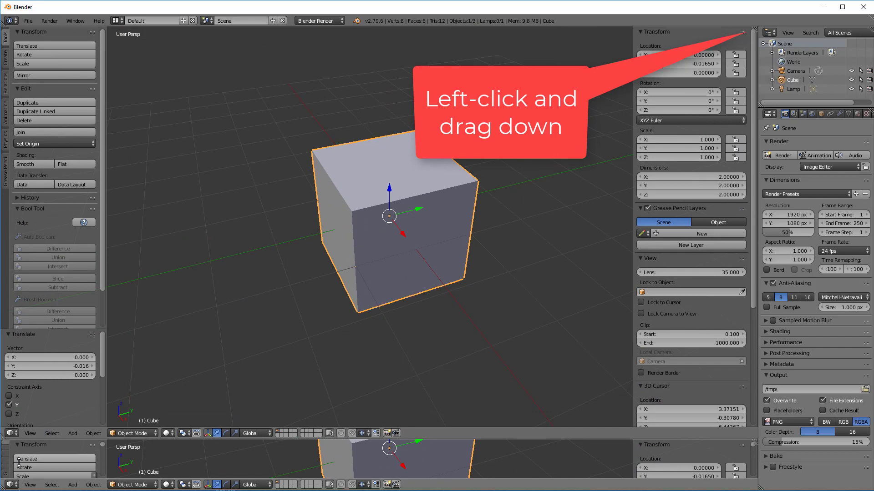
left_click(10, 484)
left_click(104, 433)
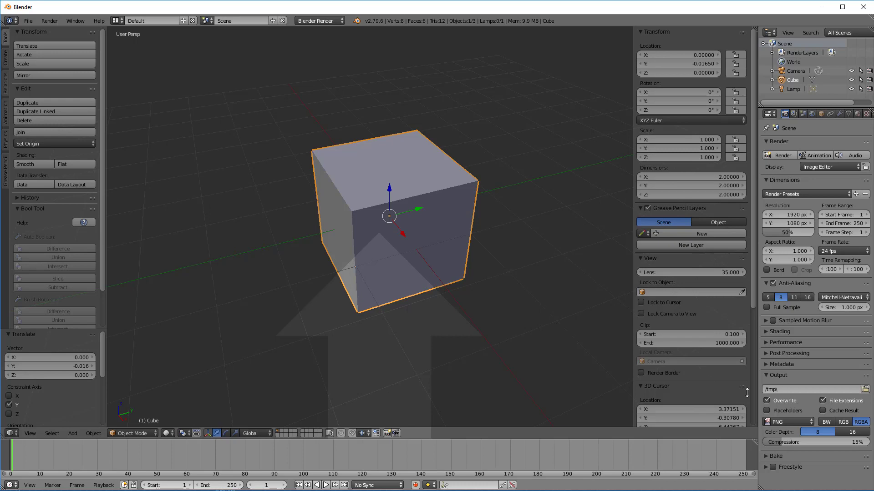
left_click_drag(746, 392, 745, 453)
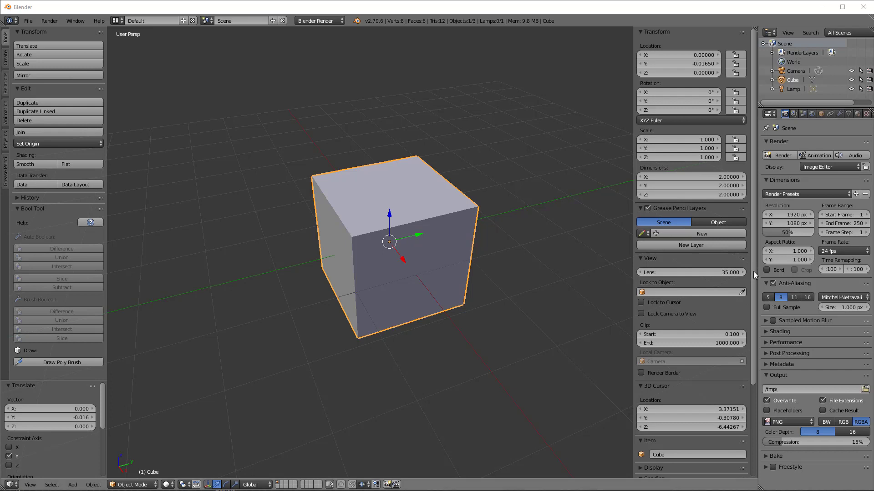
Widen the Outliner and Properties column, split the Outliner into two stacked areas and make both taller
left_click_drag(758, 253, 699, 250)
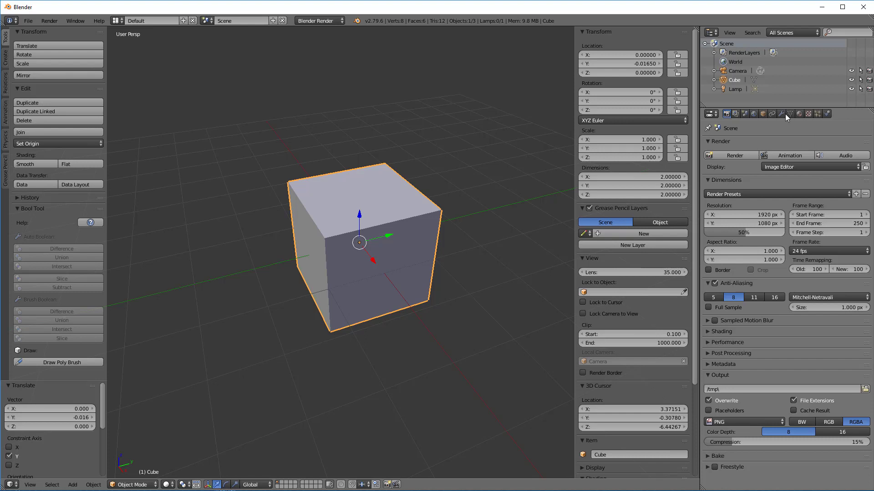
left_click(772, 156)
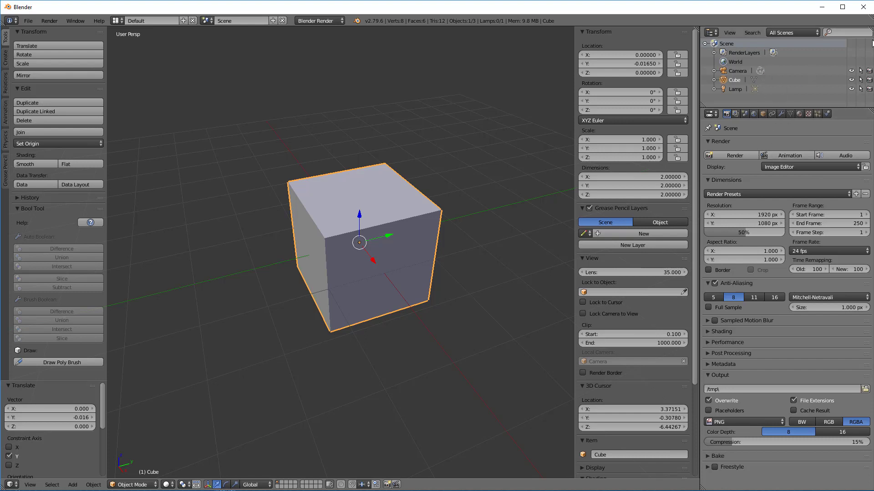
left_click_drag(871, 28, 860, 78)
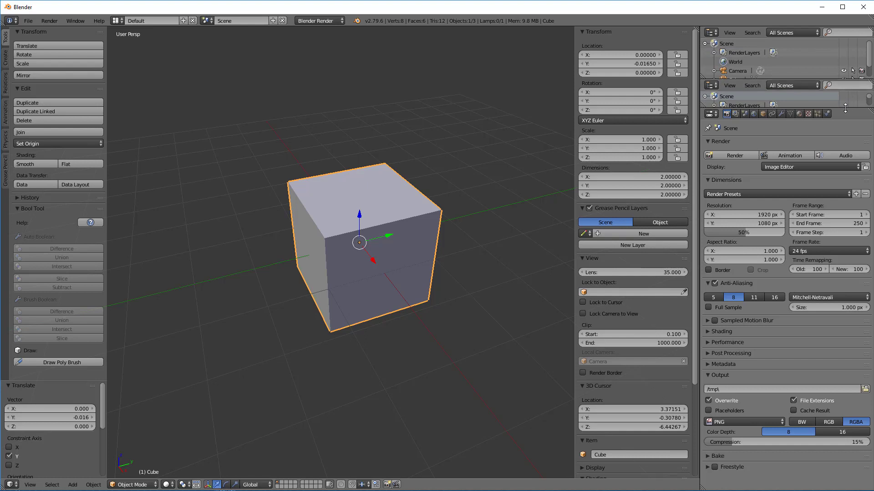
left_click_drag(847, 109, 838, 208)
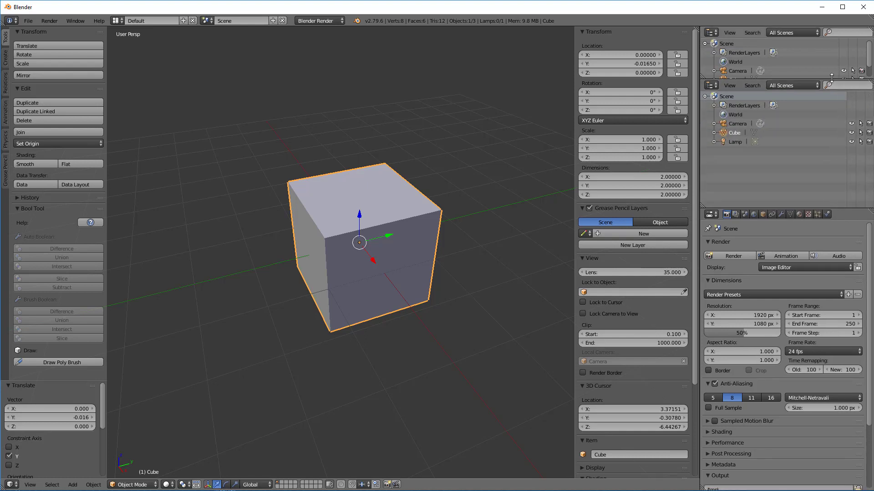
left_click_drag(828, 78, 828, 125)
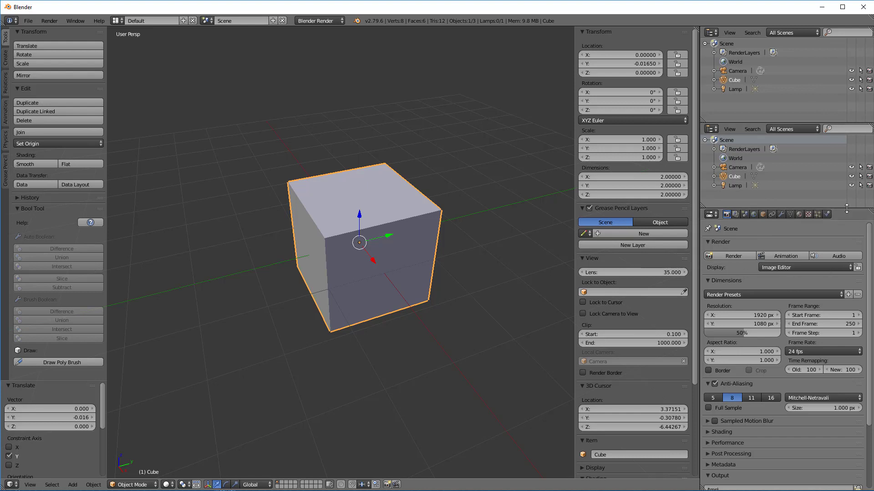
left_click_drag(839, 210, 829, 230)
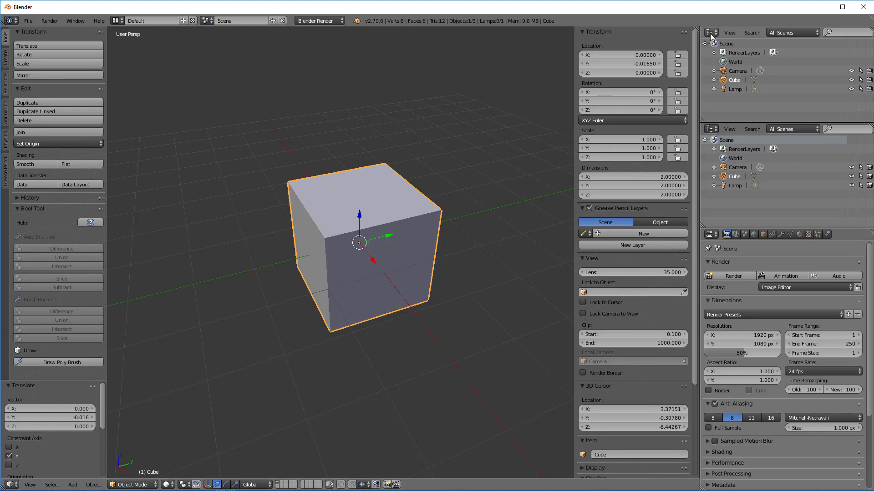
Change the lower Outliner area to the UV/Image Editor
left_click(712, 130)
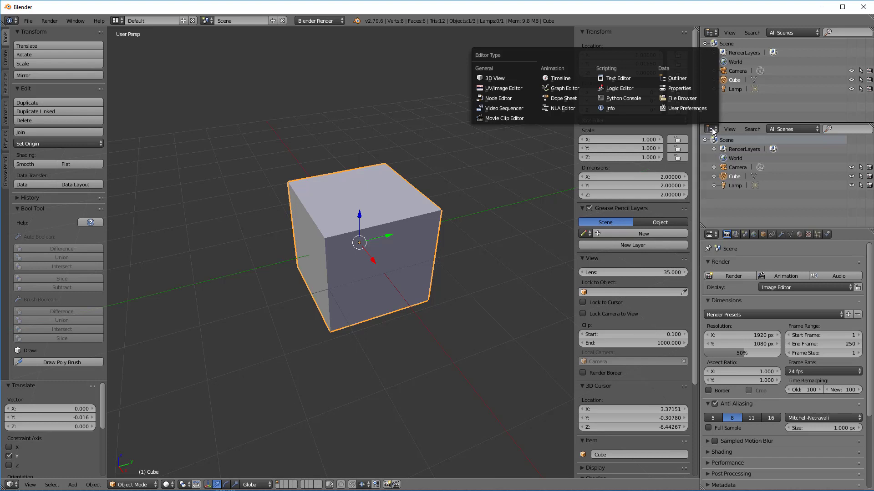
left_click(500, 88)
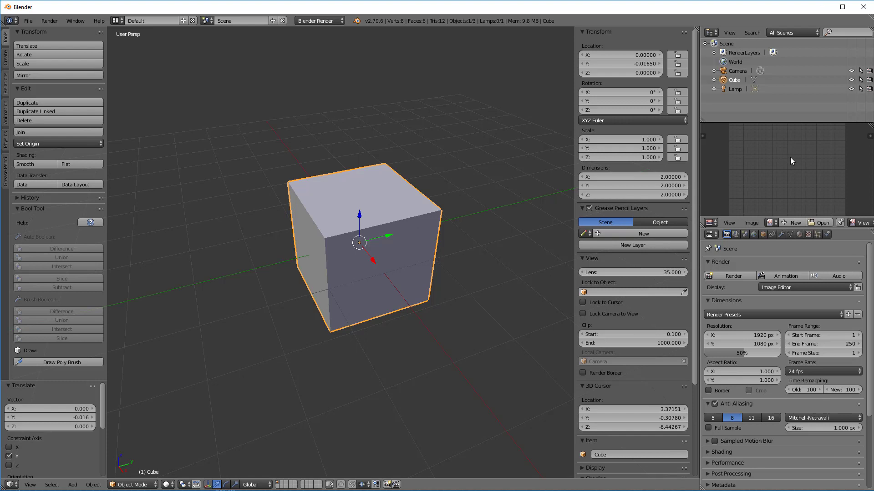
Switch to Chrome and open the "Learn Blender with a poster infographic" page from the giudansky.com downloads, viewing the infographic map
key("alt+Tab")
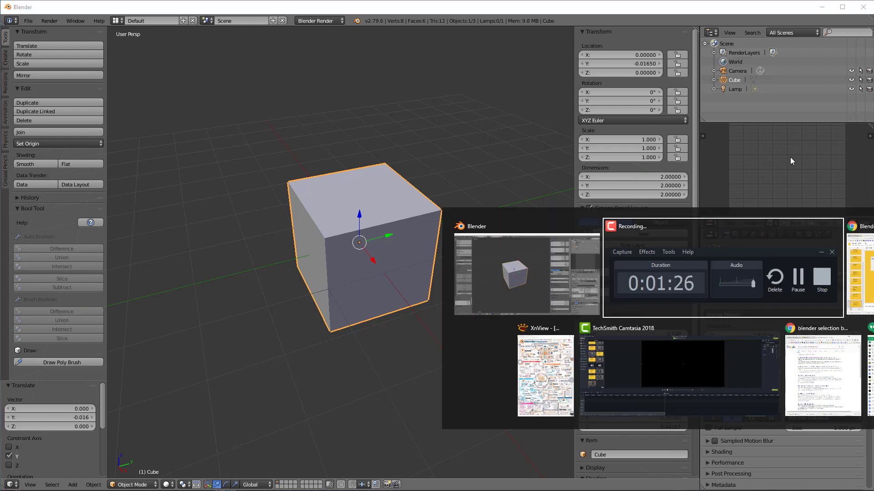
key("alt+Tab")
key("ctrl+l")
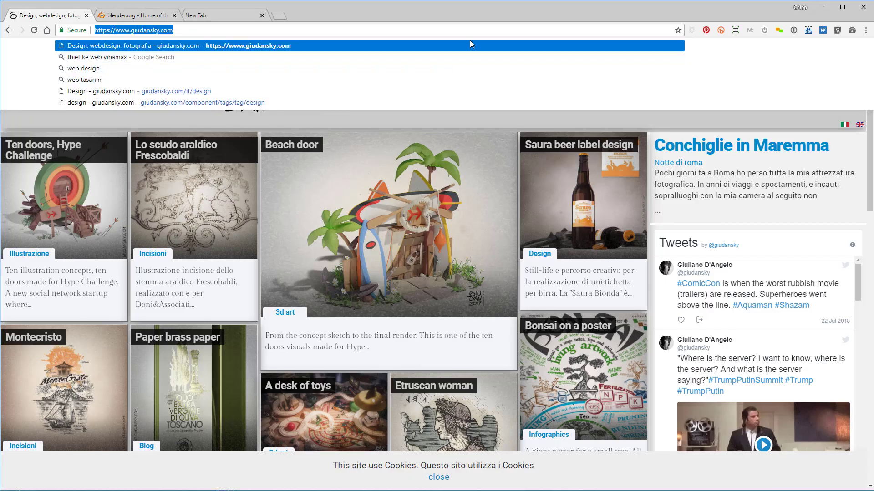
left_click(303, 123)
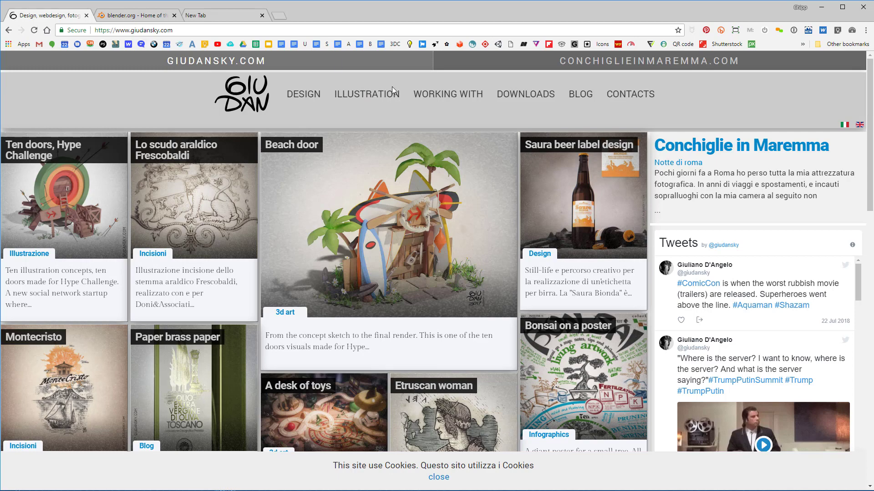
left_click(540, 95)
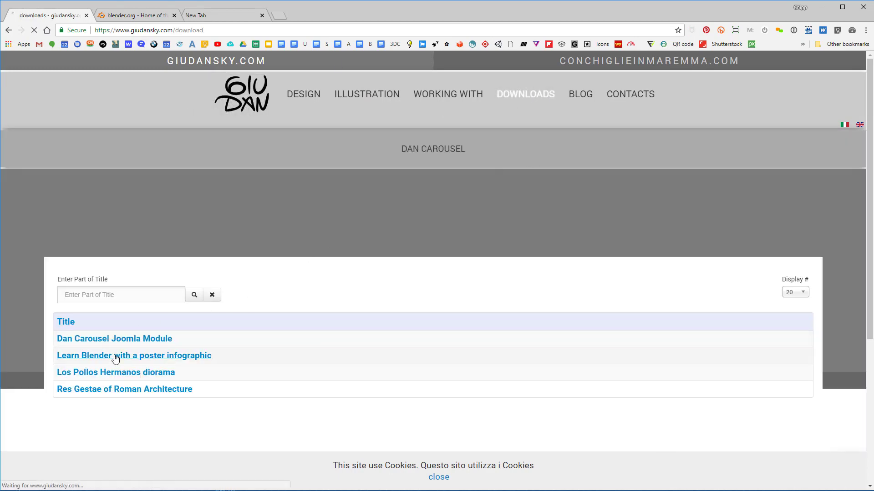
left_click(115, 359)
scroll(338, 314, "down", 6)
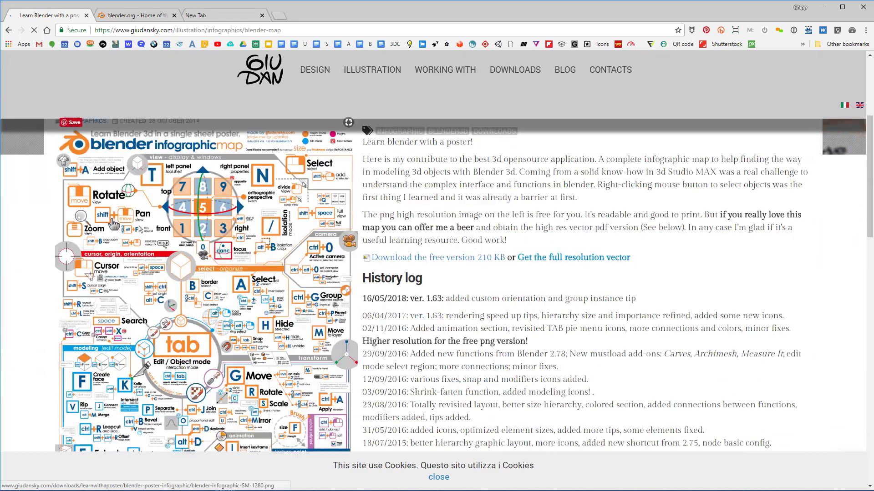
scroll(337, 313, "up", 5)
scroll(338, 313, "down", 5)
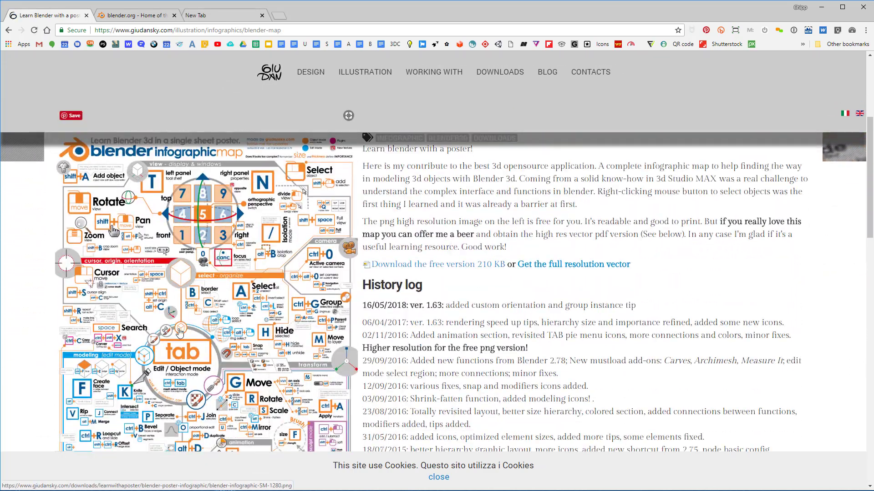
scroll(232, 321, "down", 4)
scroll(232, 321, "up", 4)
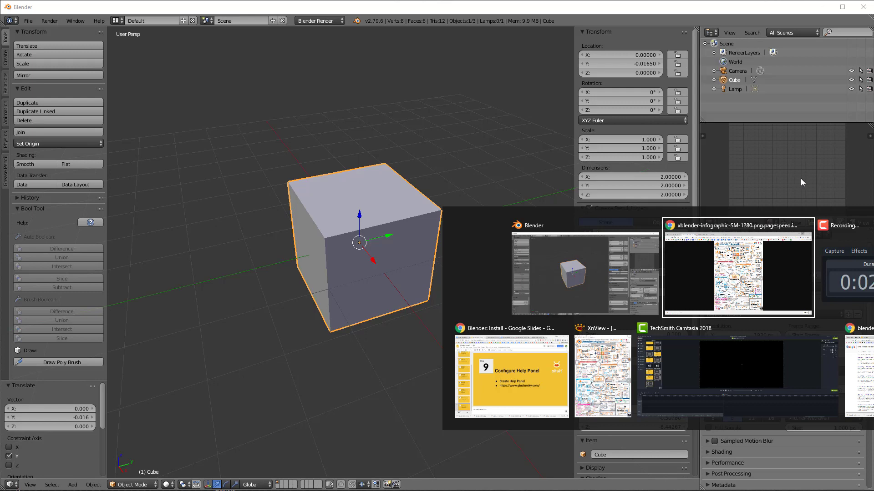
Switch to File Explorer and copy the downloaded infographic PNG from Downloads into the 2.79\config folder of the Blender build in BlenderCW
key("alt+Tab")
left_click(236, 59)
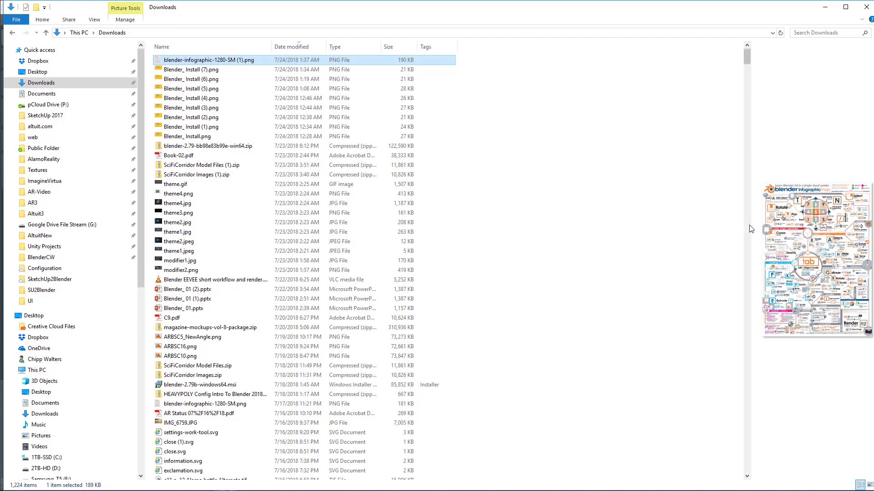
left_click_drag(752, 229, 591, 204)
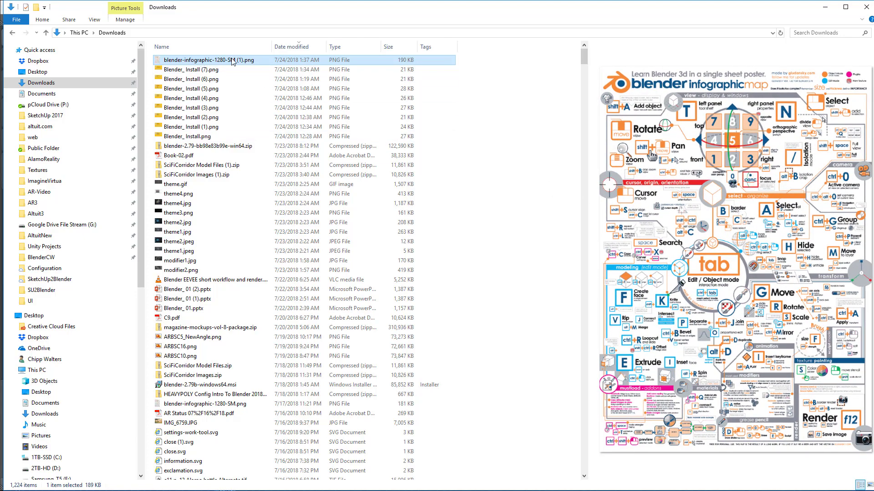
left_click(41, 257)
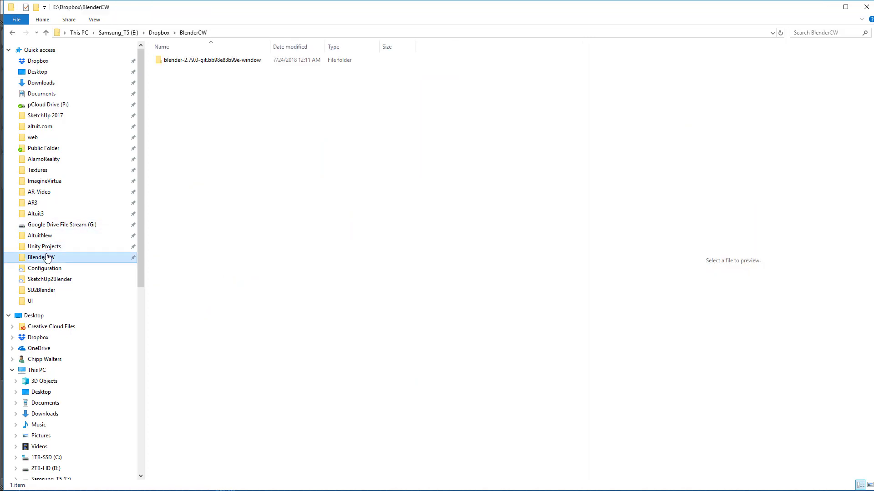
double_click(174, 60)
double_click(173, 61)
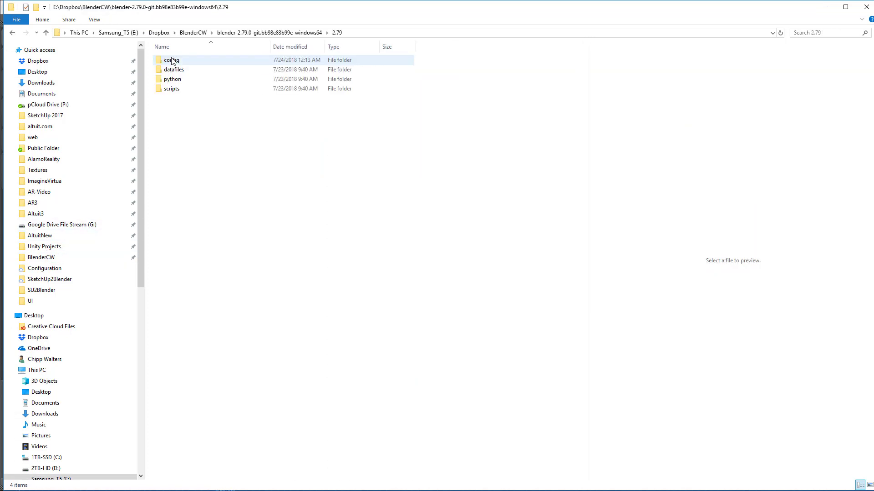
double_click(172, 61)
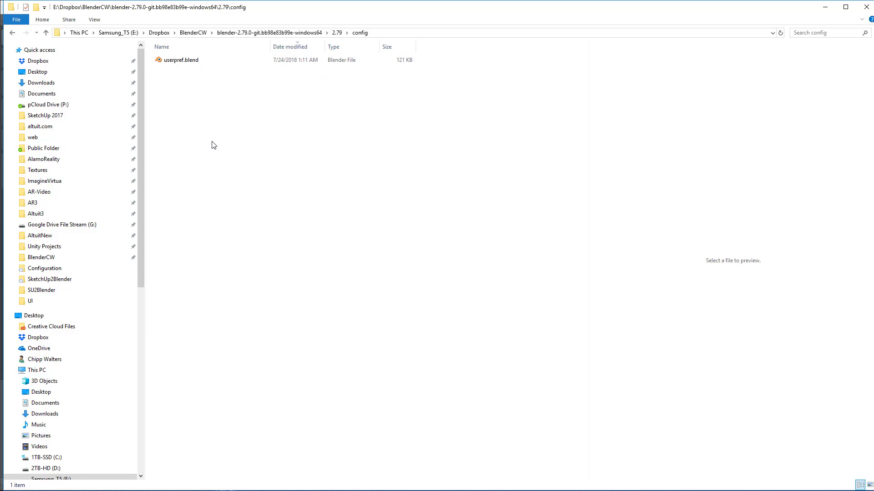
key("ctrl+v")
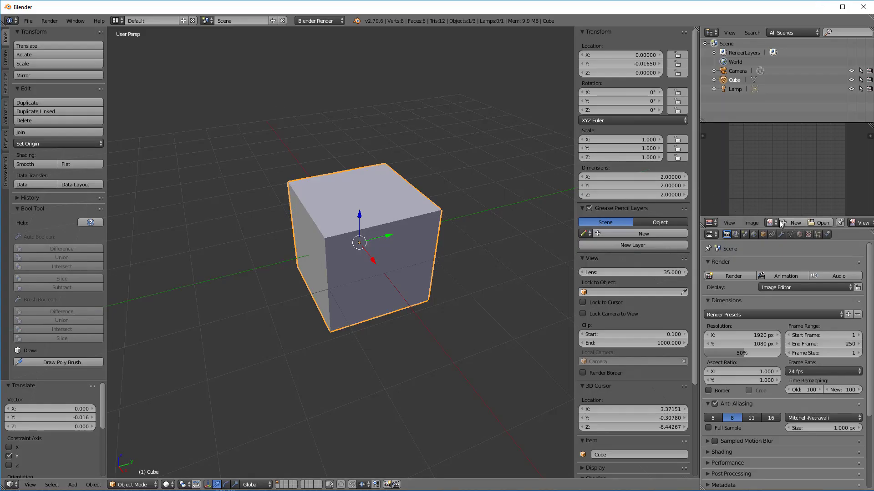
Back in Blender, open blender-infographic-1280-SM.png from the build's 2.79\config folder in the UV/Image Editor
left_click(821, 223)
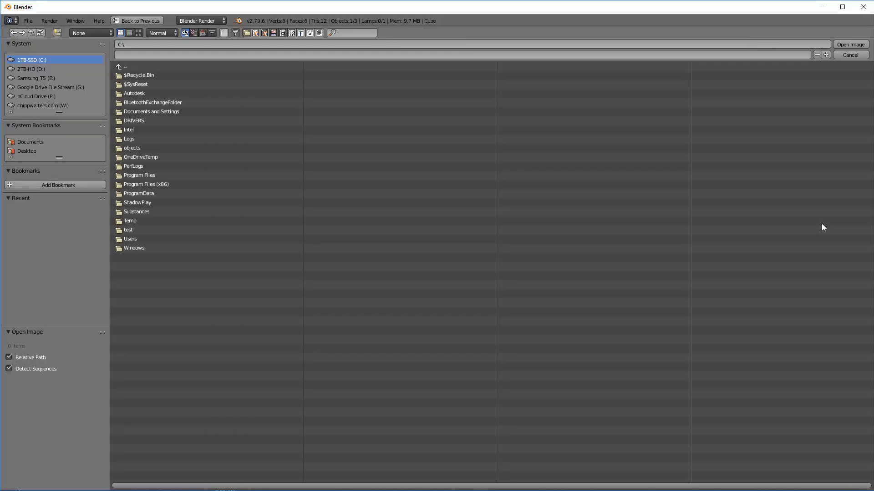
left_click(36, 78)
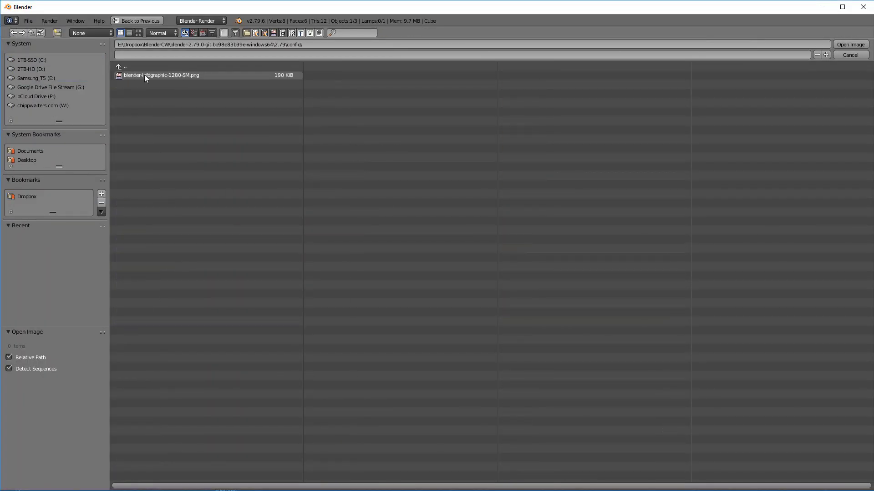
left_click(145, 77)
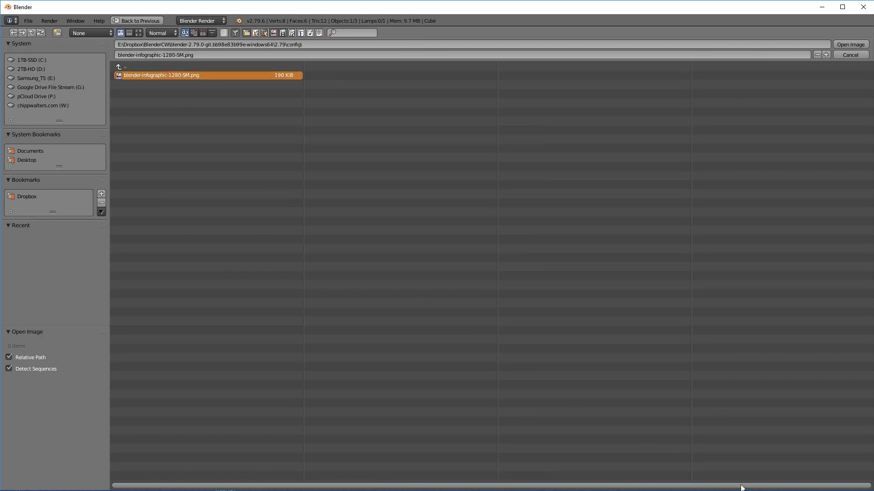
left_click(845, 45)
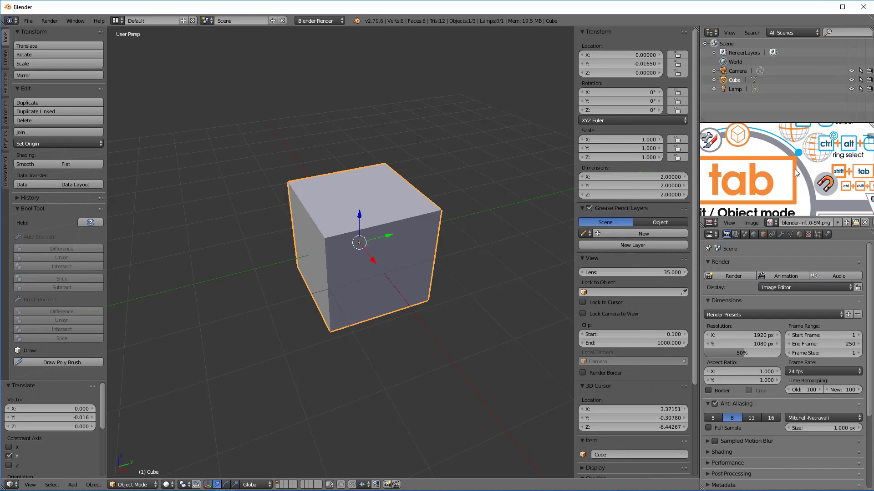
Examine the infographic in the image editor at several zoom levels and try the same zooming and orbiting around the cube in the 3D view
scroll(795, 169, "down", 5)
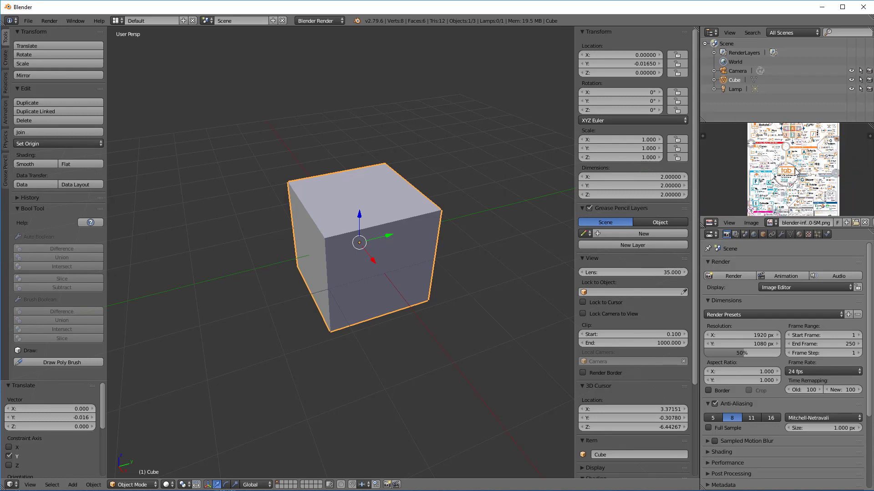
scroll(796, 170, "up", 5)
scroll(796, 170, "down", 5)
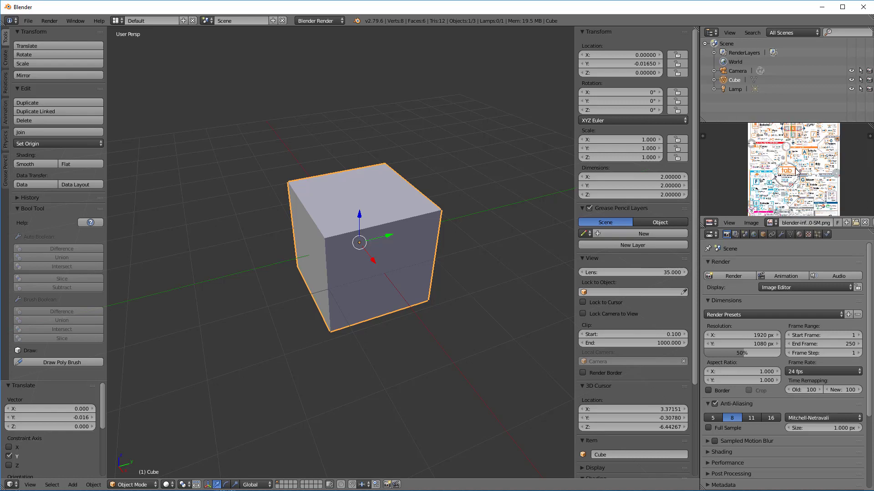
scroll(797, 171, "up", 3)
scroll(443, 160, "down", 4)
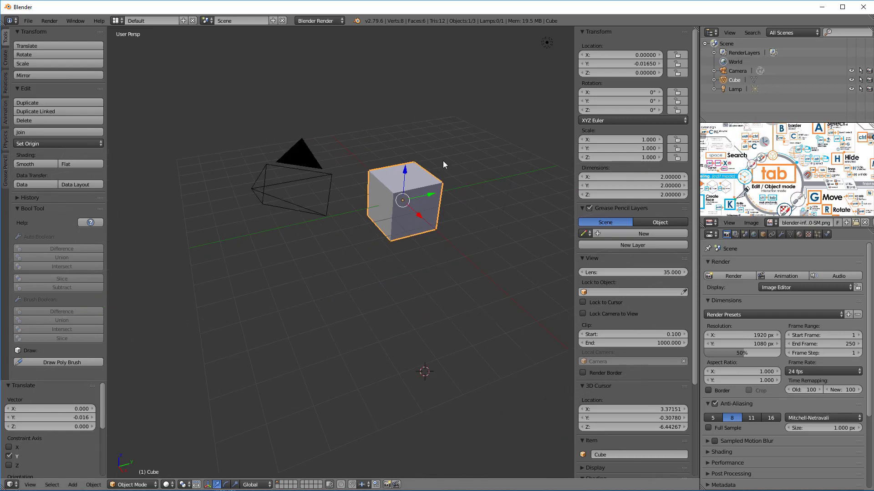
scroll(443, 160, "up", 5)
scroll(443, 161, "down", 3)
scroll(444, 160, "up", 3)
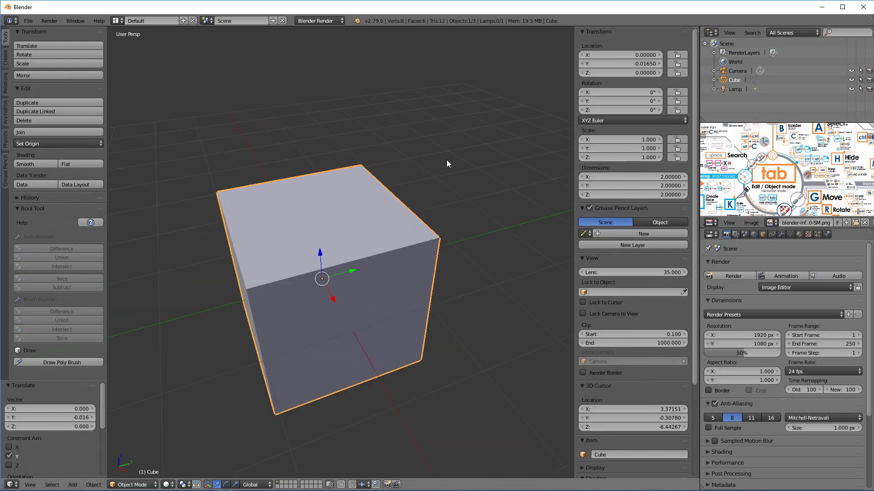
scroll(446, 159, "down", 2)
scroll(445, 153, "up", 2)
middle_click_drag(442, 149, 501, 180)
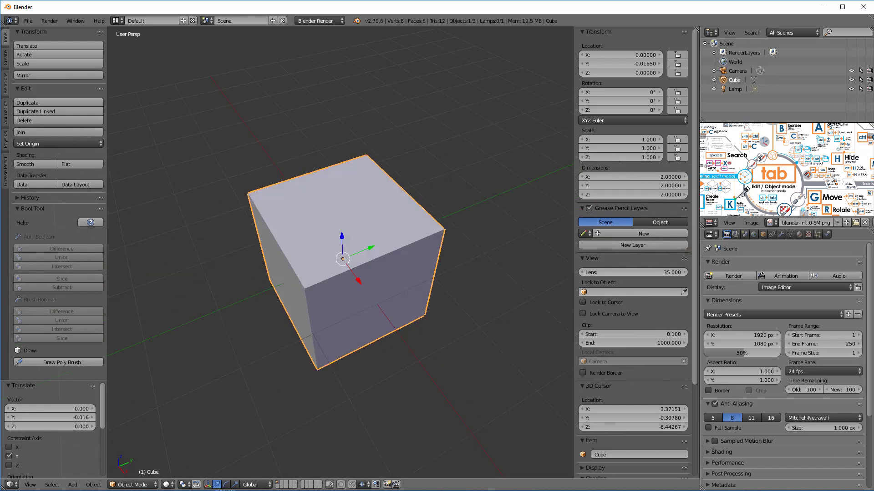
scroll(819, 173, "down", 2)
middle_click_drag(819, 173, 786, 170)
scroll(786, 170, "up", 4)
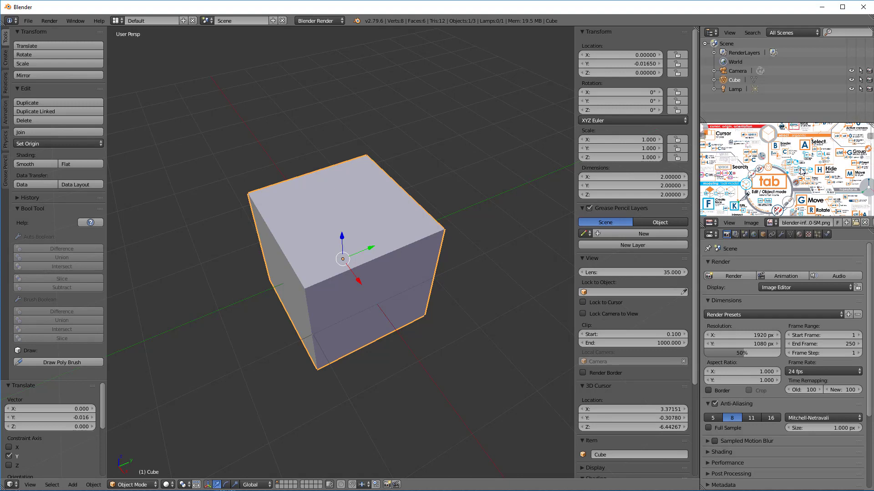
Show the infographic fullscreen, inspect its shortcut sections up close, and return to the normal window layout
key("alt+F10")
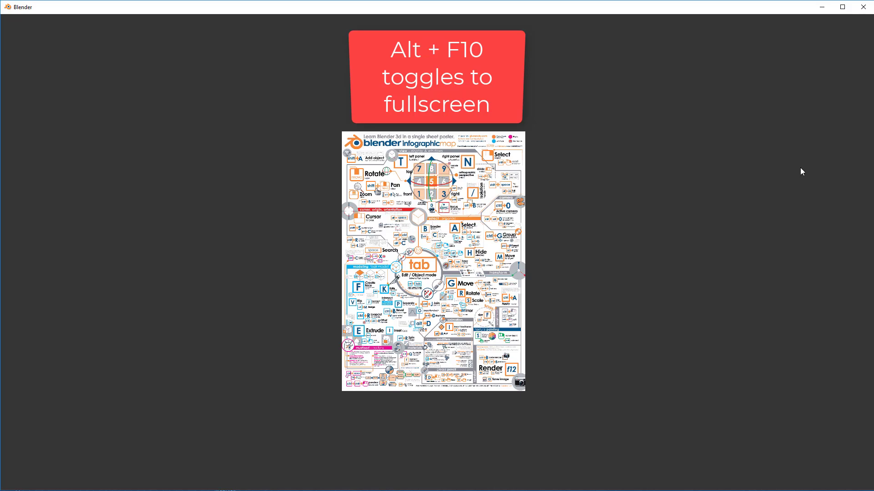
scroll(493, 272, "up", 2)
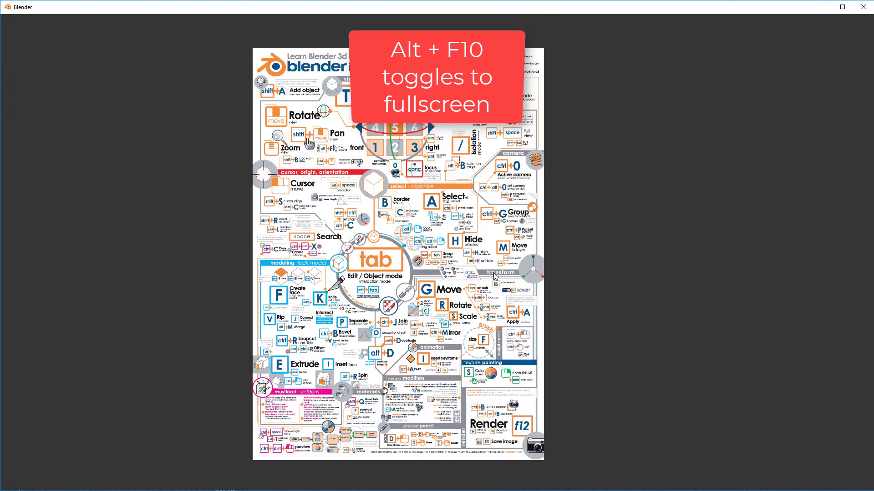
scroll(473, 223, "up", 2)
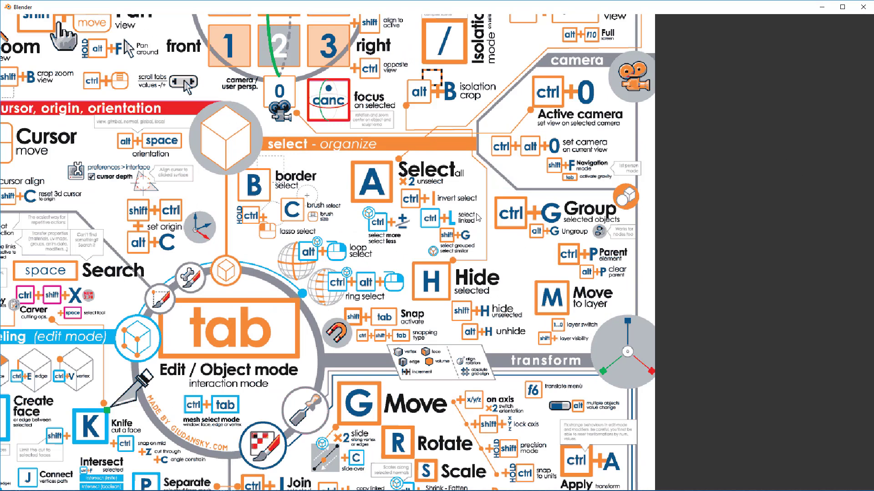
scroll(477, 217, "down", 1)
middle_click_drag(474, 201, 523, 137)
scroll(454, 242, "down", 2)
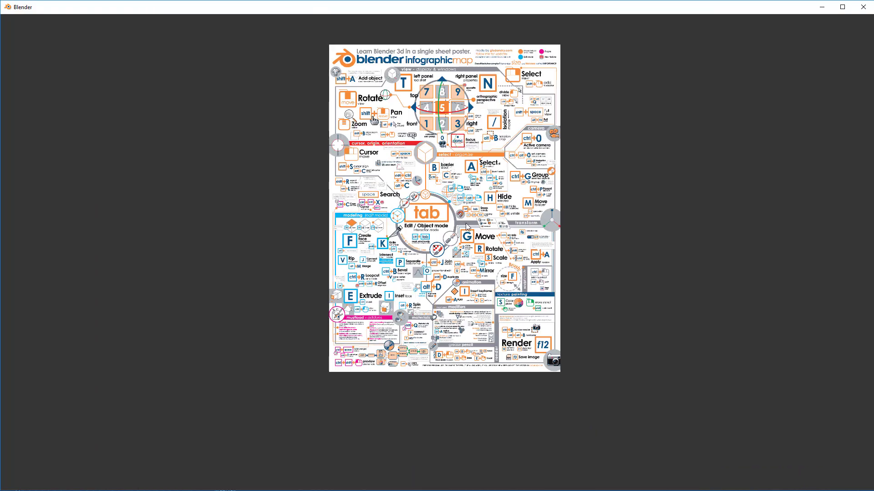
key("alt+F10")
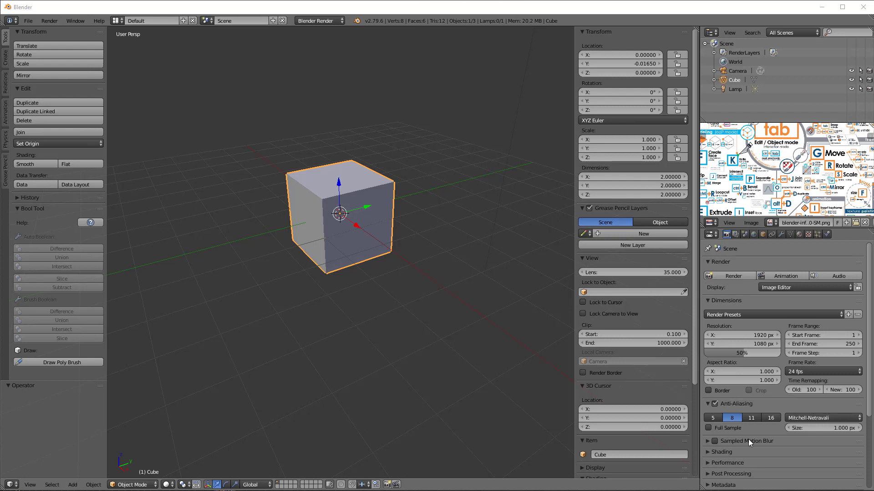
Set the scene's length units to Metric
left_click(744, 235)
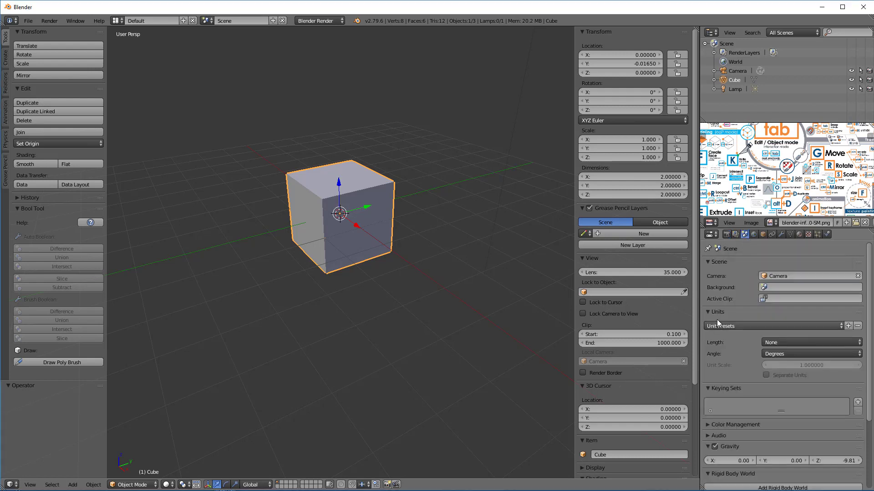
left_click(782, 341)
left_click(779, 321)
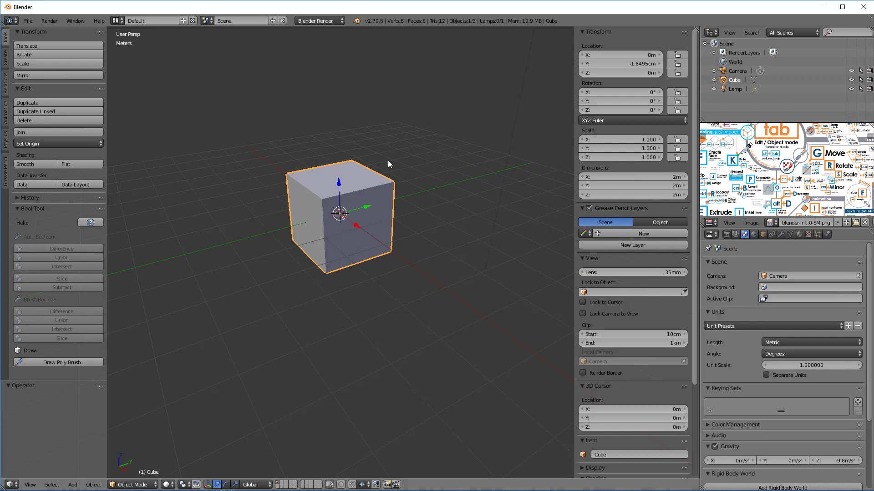
Move the cube up 1 m along the Z axis
left_click_drag(338, 183, 345, 157)
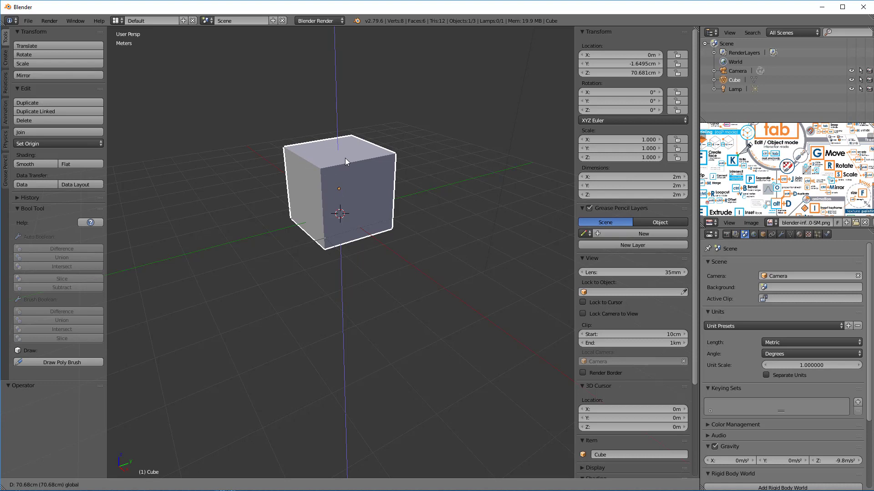
key("1")
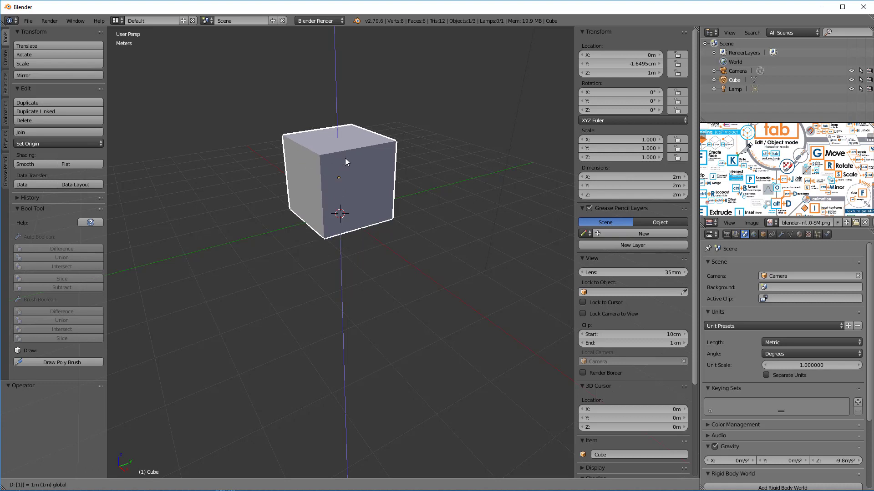
key("Return")
mouse_move(433, 174)
middle_mouse_down()
mouse_move(428, 153)
mouse_move(422, 184)
middle_mouse_up()
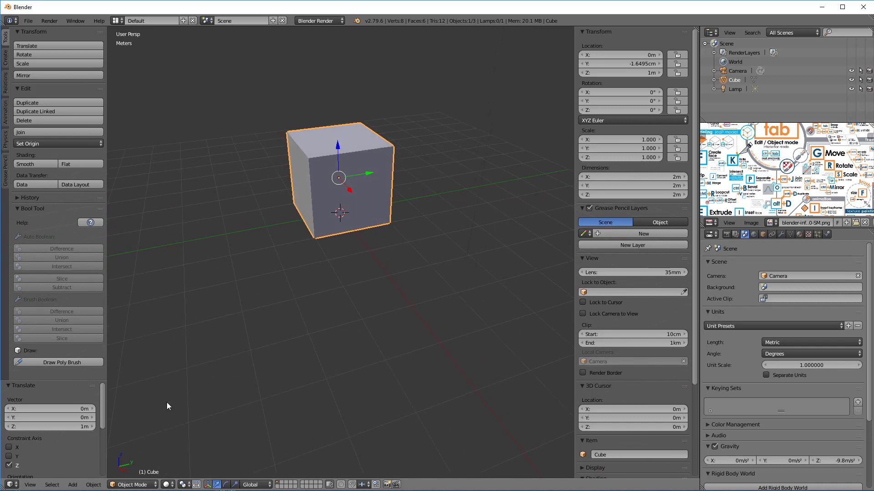
Try to scale the cube uniformly about its centre origin with the Scale transform
left_click(93, 485)
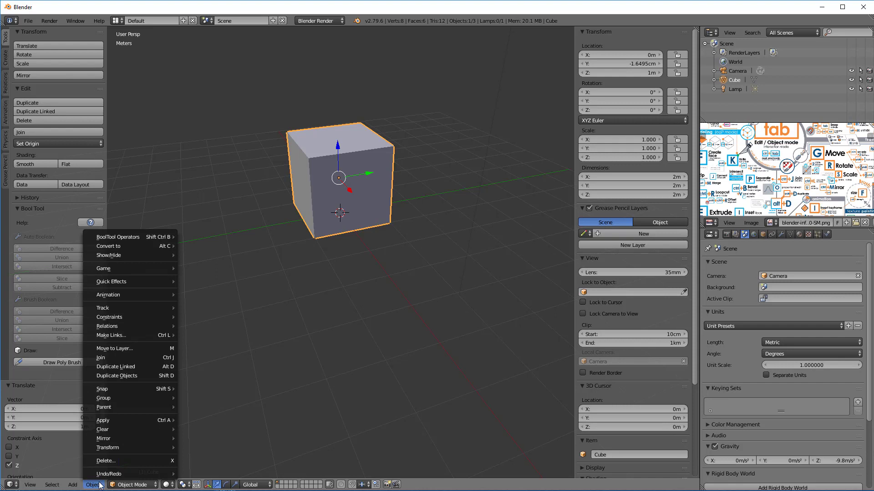
mouse_move(113, 447)
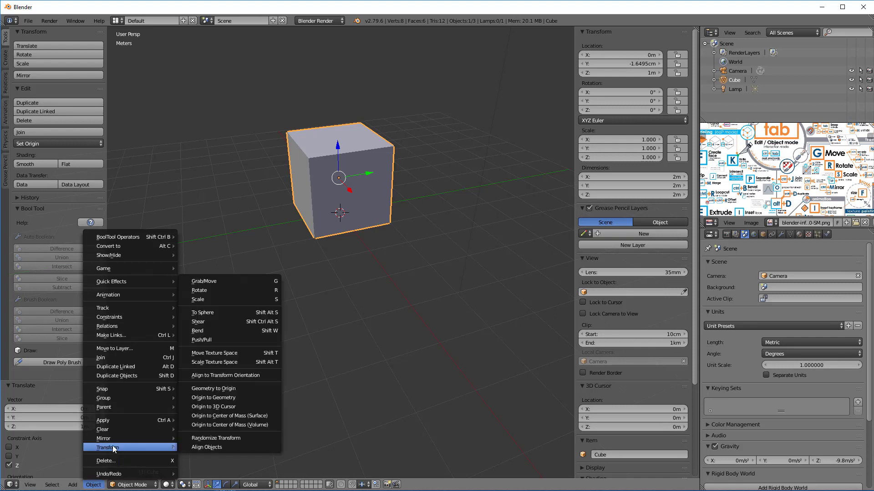
left_click(231, 298)
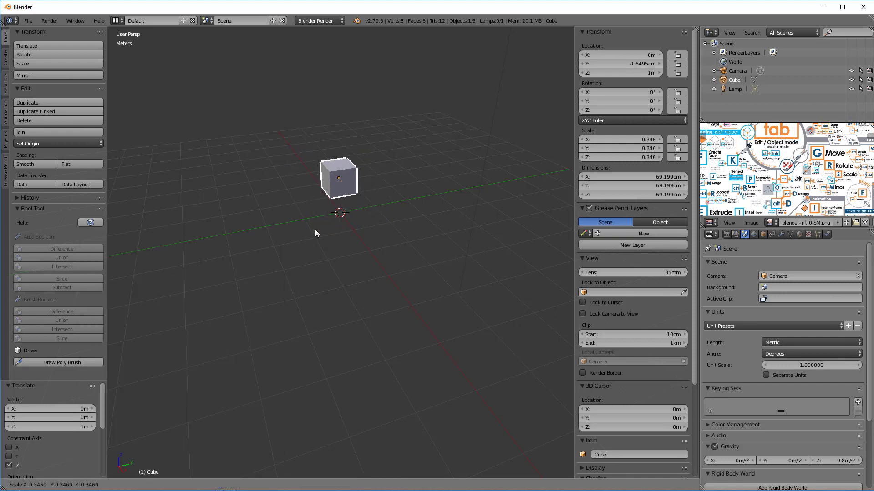
middle_click_drag(362, 287, 364, 248)
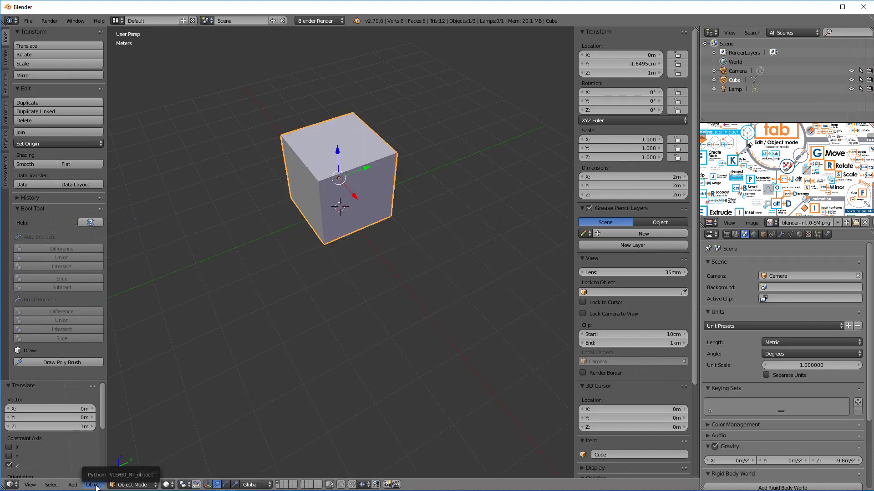
Set the cube's origin to the 3D cursor
left_click(93, 485)
mouse_move(122, 451)
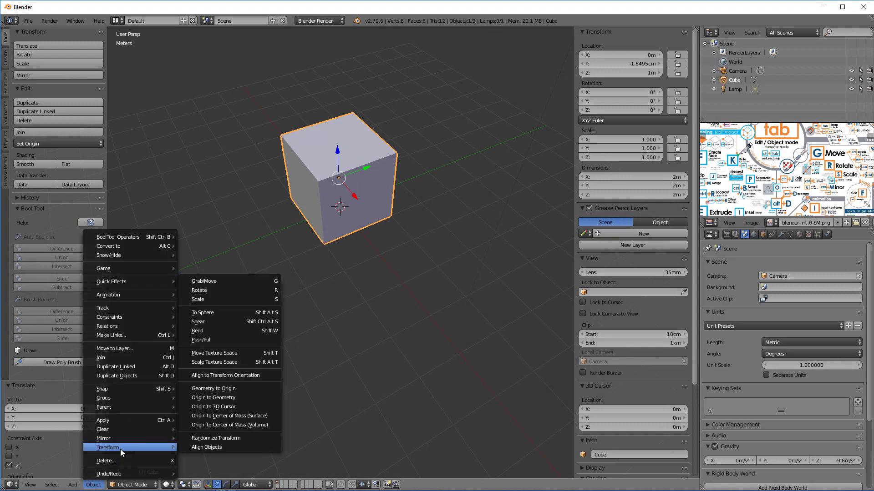
left_click(209, 406)
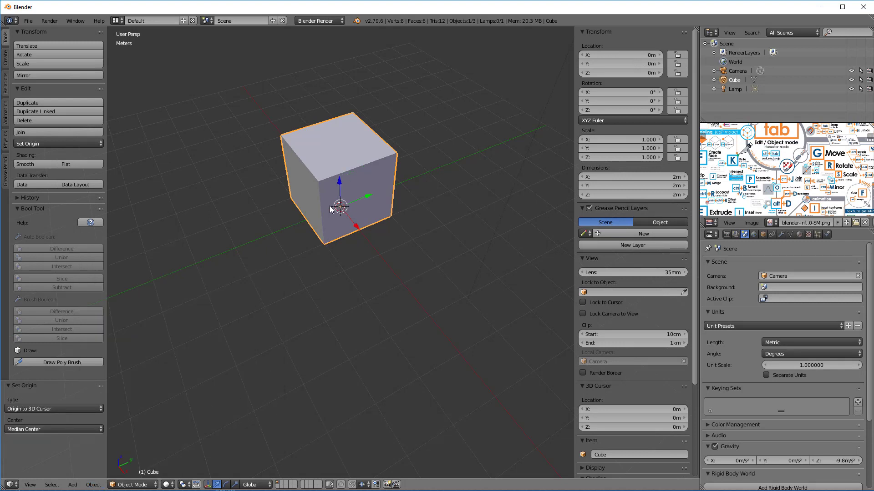
Try to scale the cube along the global Z axis from the origin at its base
mouse_move(329, 349)
middle_mouse_down()
mouse_move(326, 334)
mouse_move(324, 344)
middle_mouse_up()
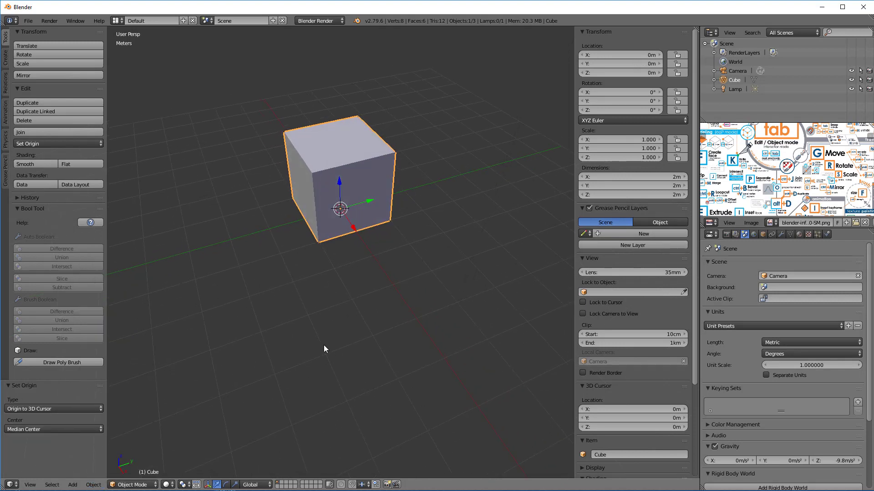
key("s")
key("z")
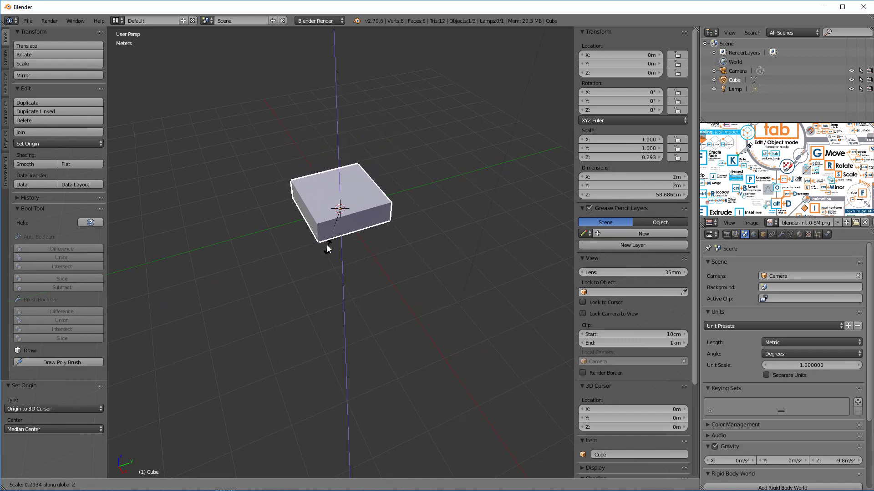
key("Escape")
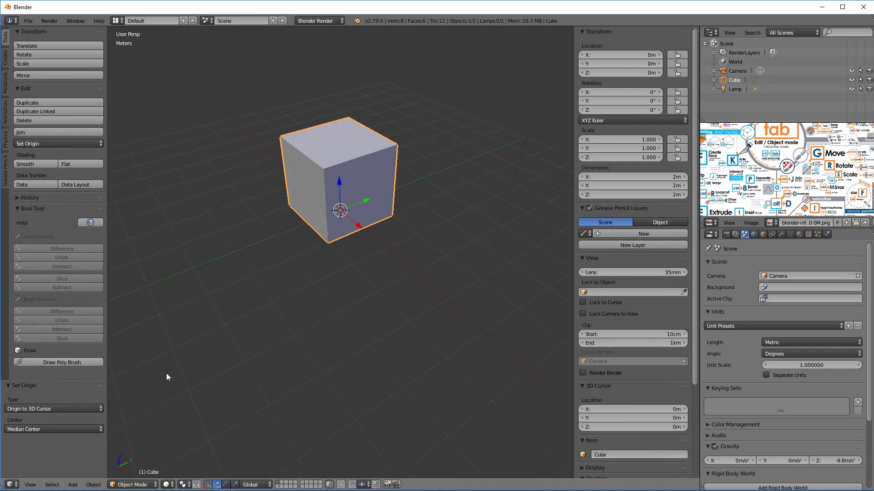
Add a mesh plane beneath the cube at the origin and scale it uniformly by about 4.4
left_click(72, 486)
mouse_move(79, 475)
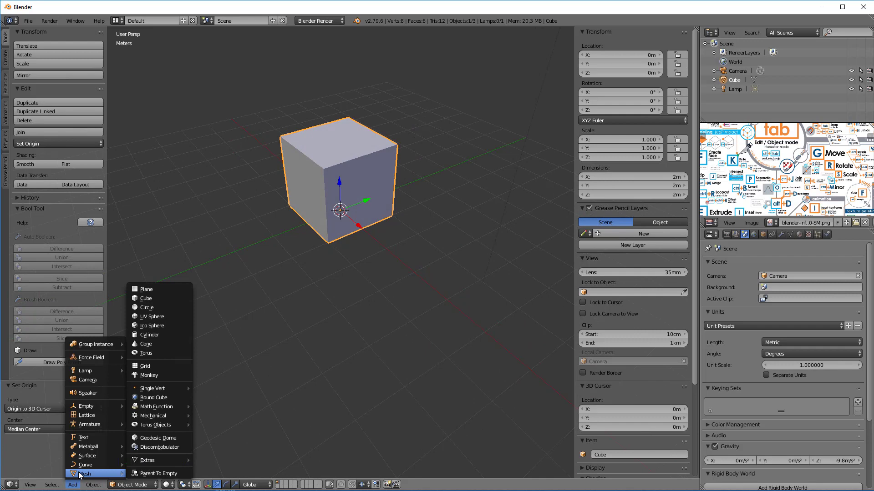
left_click(151, 289)
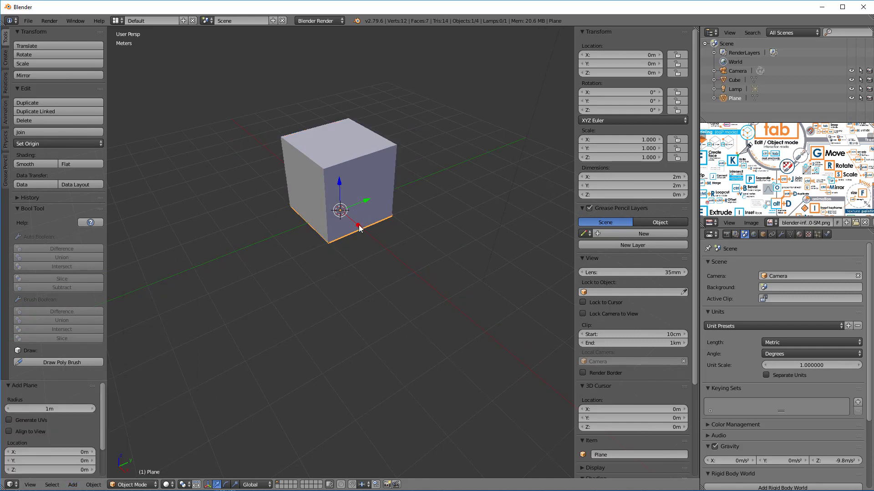
key("s")
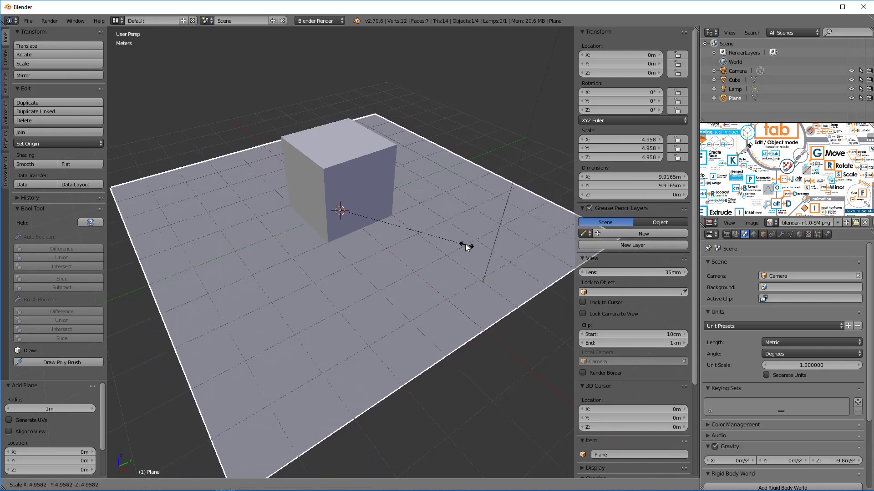
left_click(453, 241)
middle_click_drag(451, 240, 484, 320)
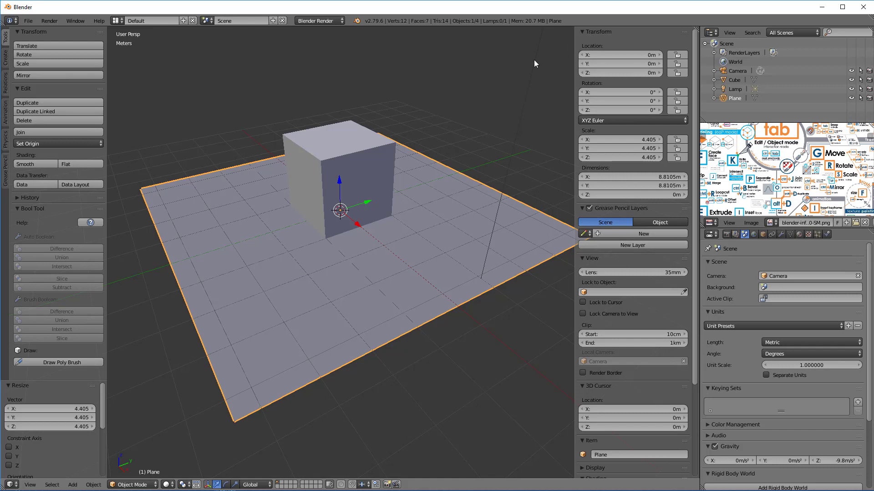
Enable Ambient Occlusion in the viewport shading settings and save the scene as the startup file
scroll(642, 203, "down", 6)
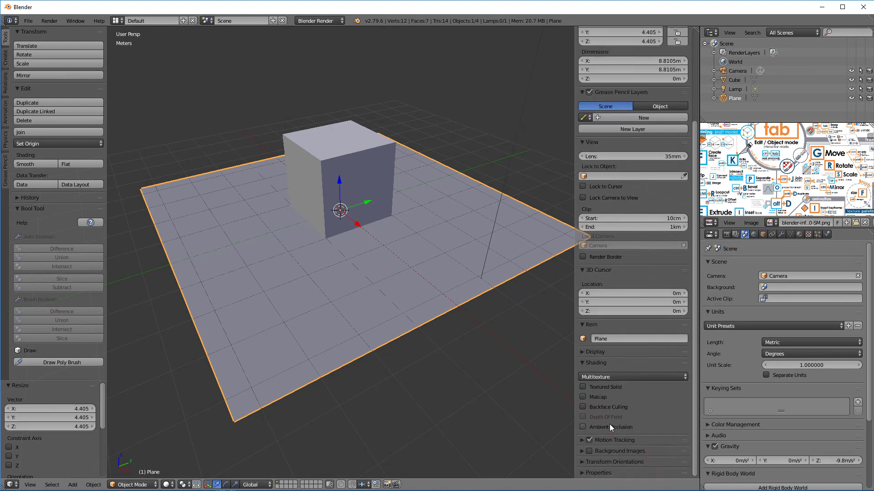
left_click(582, 427)
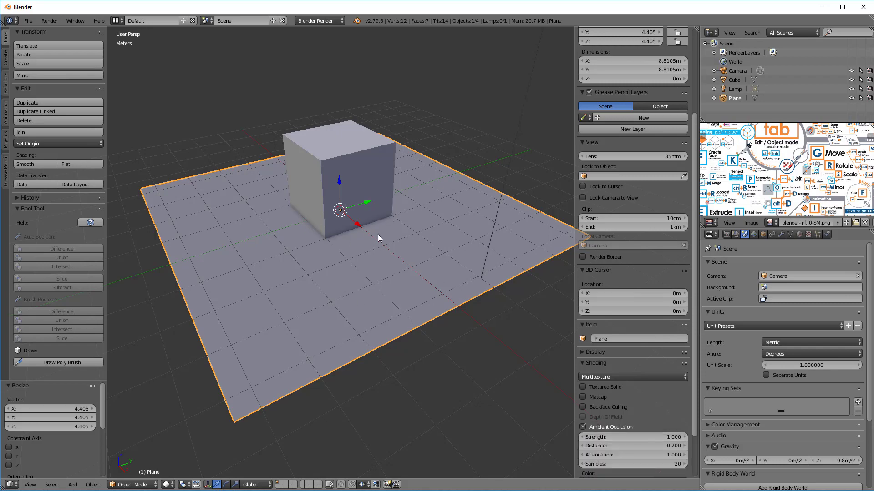
mouse_move(378, 234)
middle_mouse_down()
mouse_move(418, 229)
mouse_move(375, 244)
mouse_move(372, 236)
middle_mouse_up()
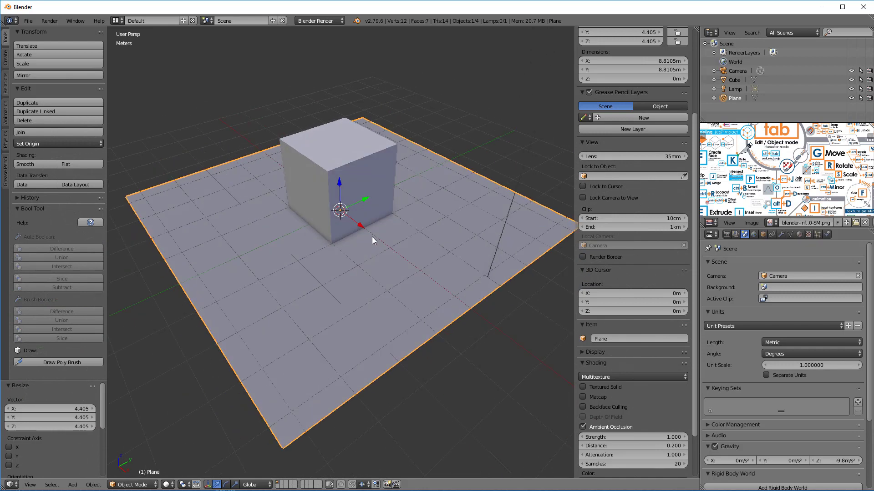
key("ctrl+u")
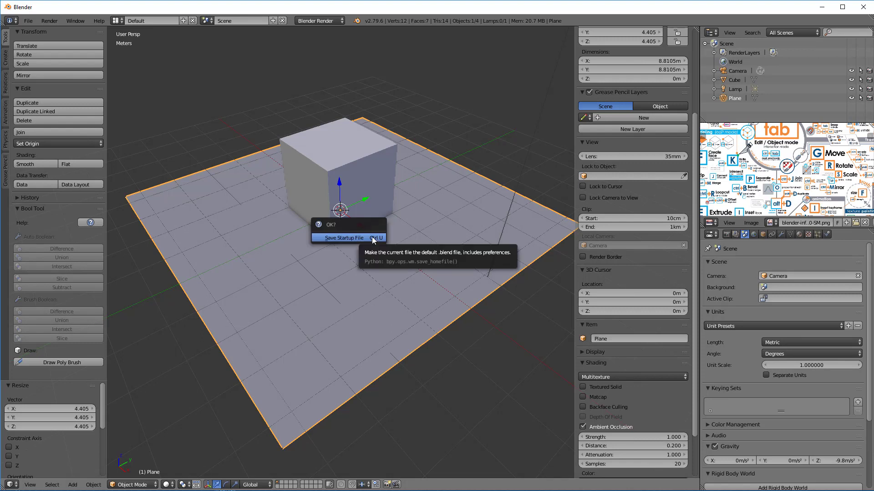
left_click(343, 238)
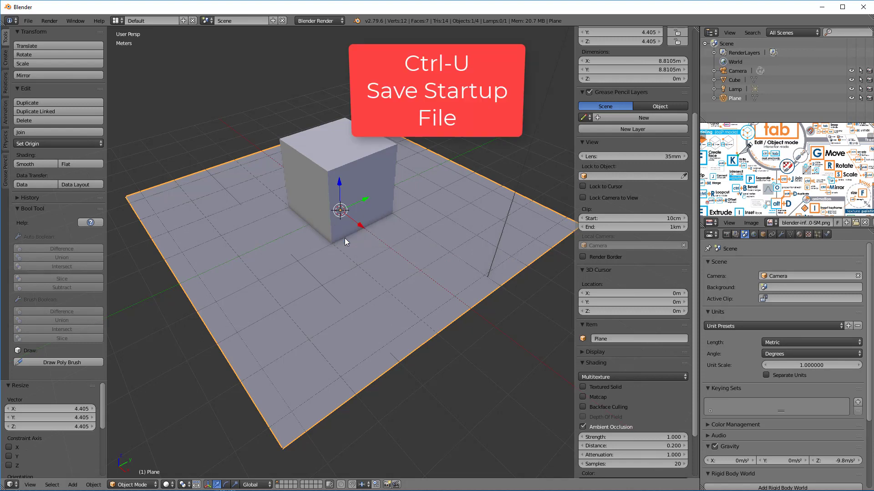
Switch to File Explorer to check the startup.blend file in the 2.79 config folder, and return to Blender
key("alt+Tab")
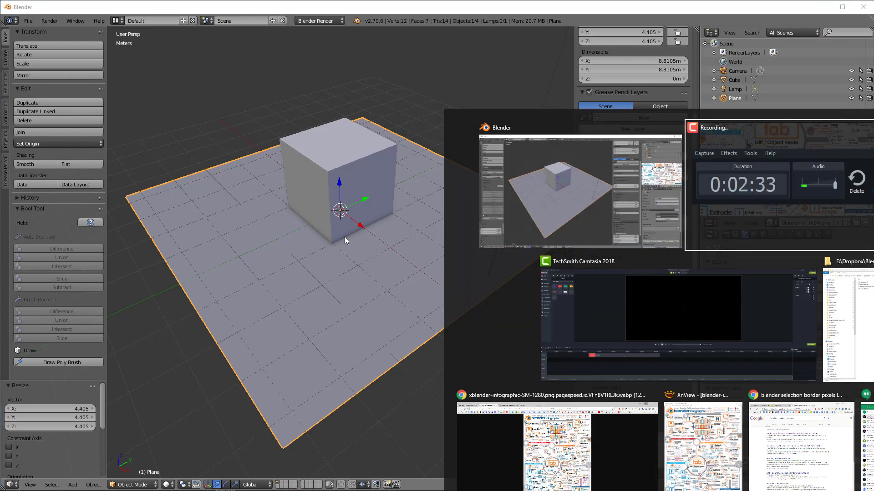
key("Tab")
key("Tab")
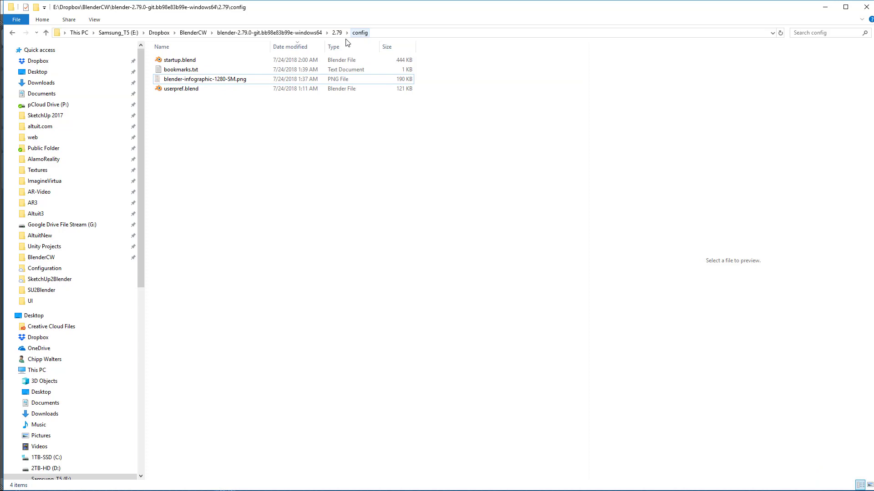
left_click(175, 63)
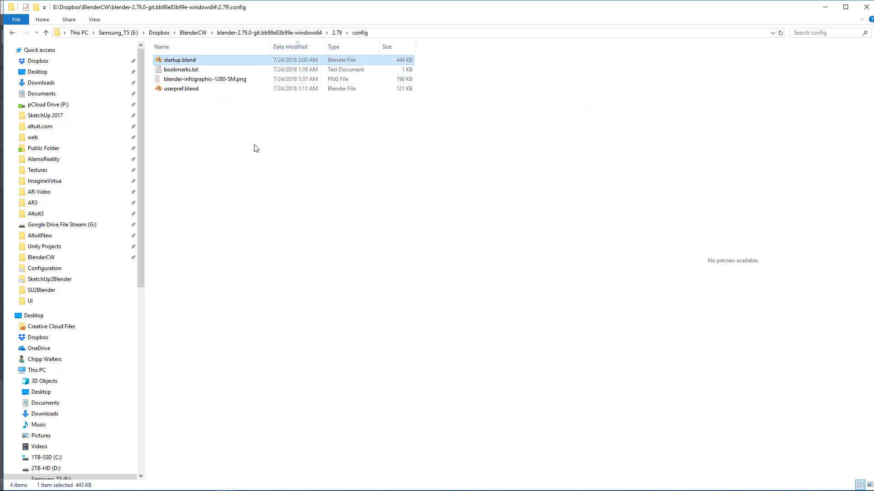
left_click(272, 170)
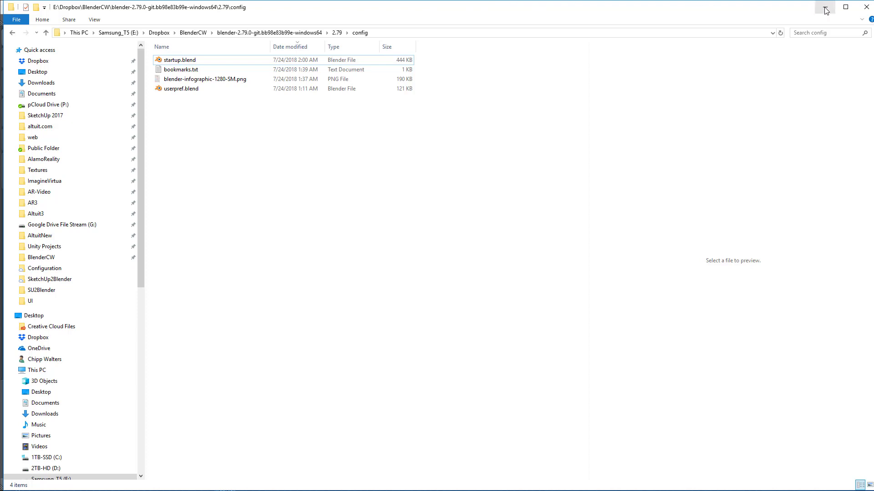
key("alt+Tab")
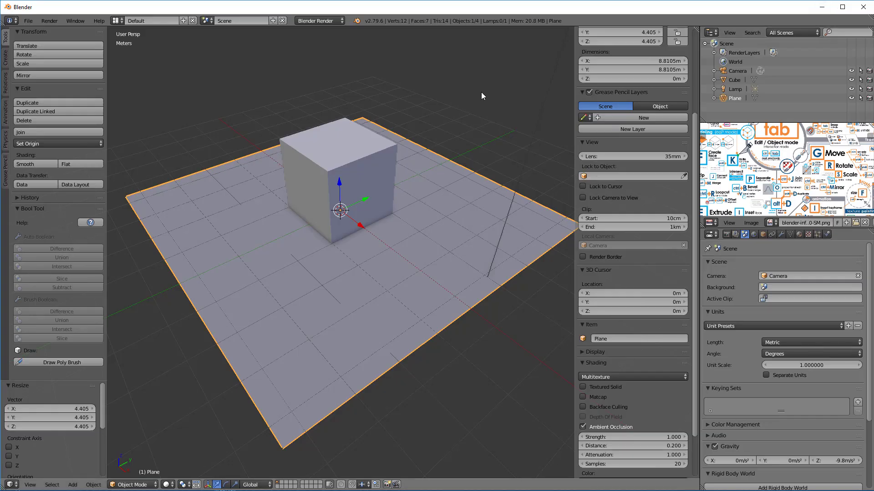
Restart Blender without saving, dismiss the splash screen, and inspect the cube and plane in the startup scene from several angles
left_click(865, 8)
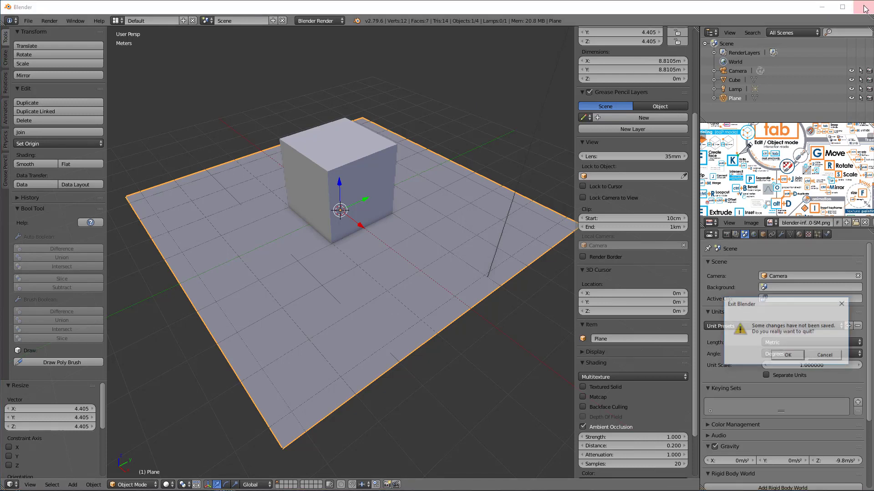
left_click(787, 355)
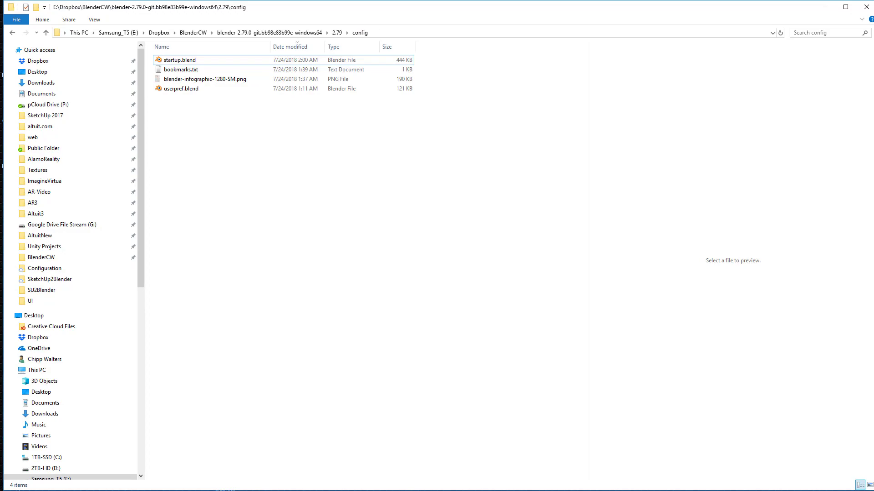
key("Return")
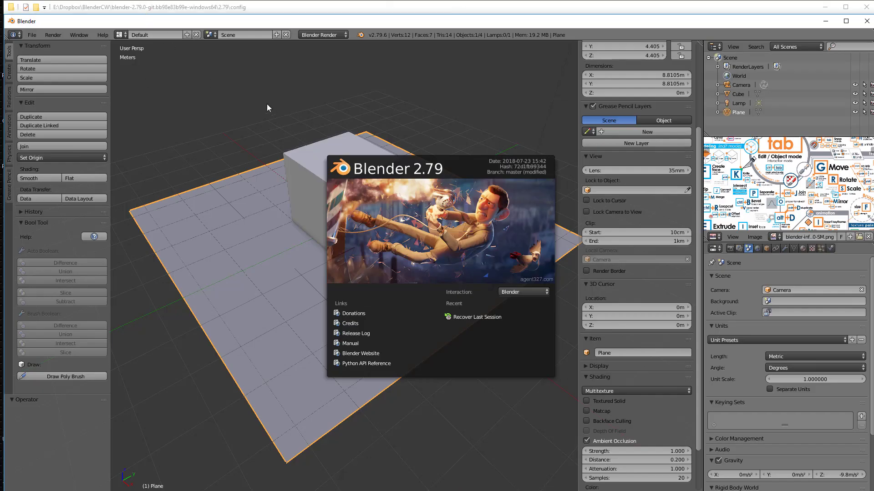
left_click(267, 104)
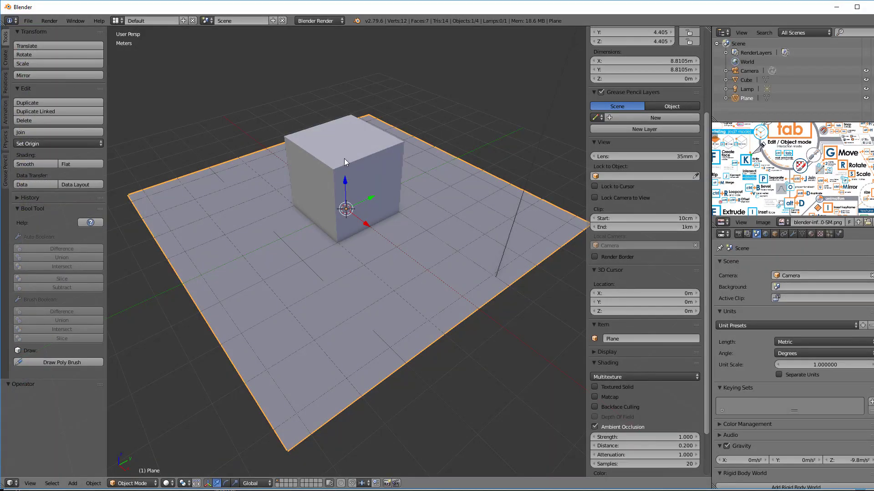
middle_click_drag(344, 158, 365, 176)
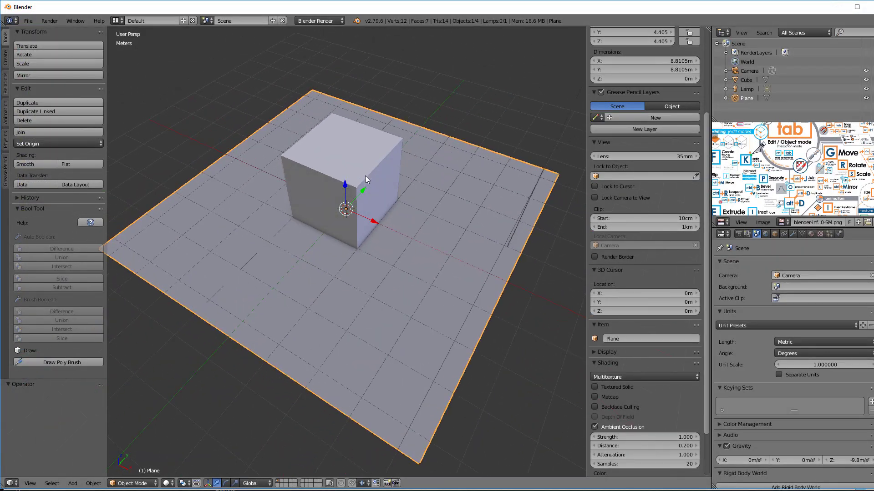
middle_click_drag(397, 250, 332, 221)
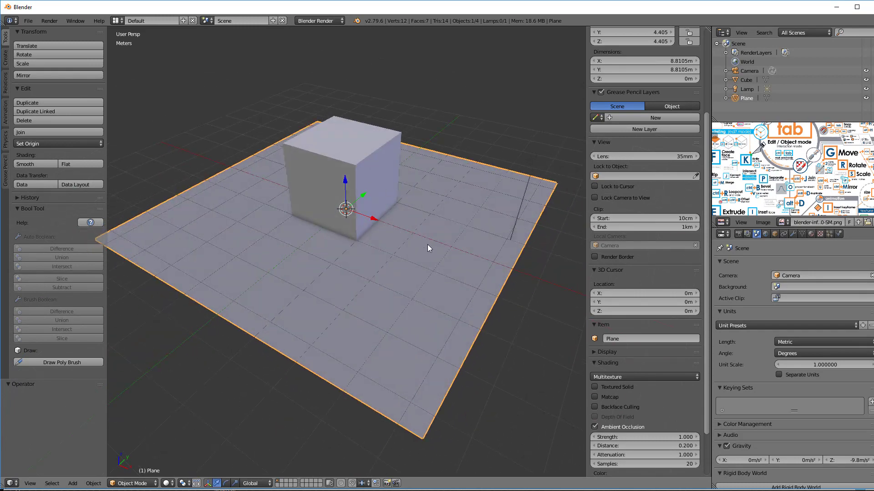
middle_click_drag(427, 244, 418, 263)
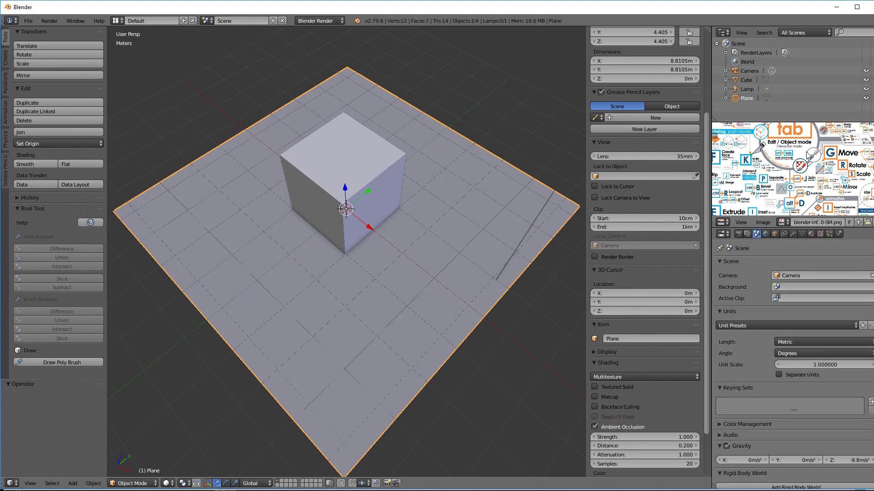
middle_click_drag(309, 225, 307, 203)
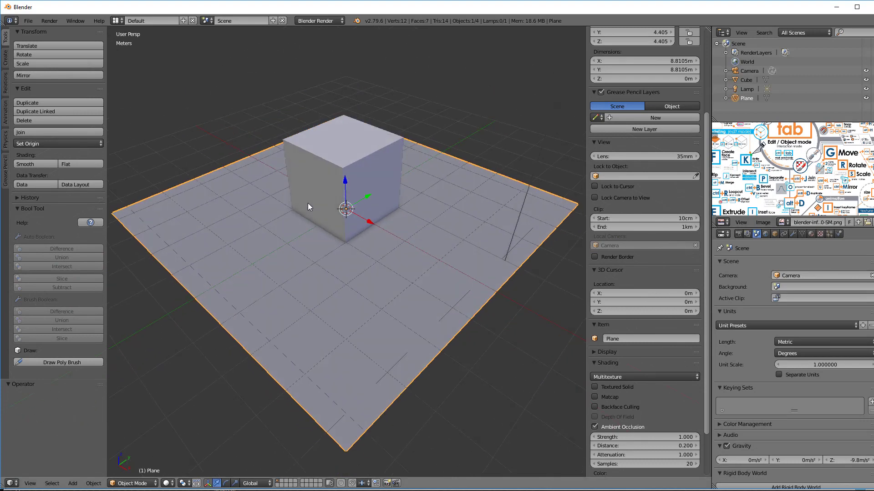
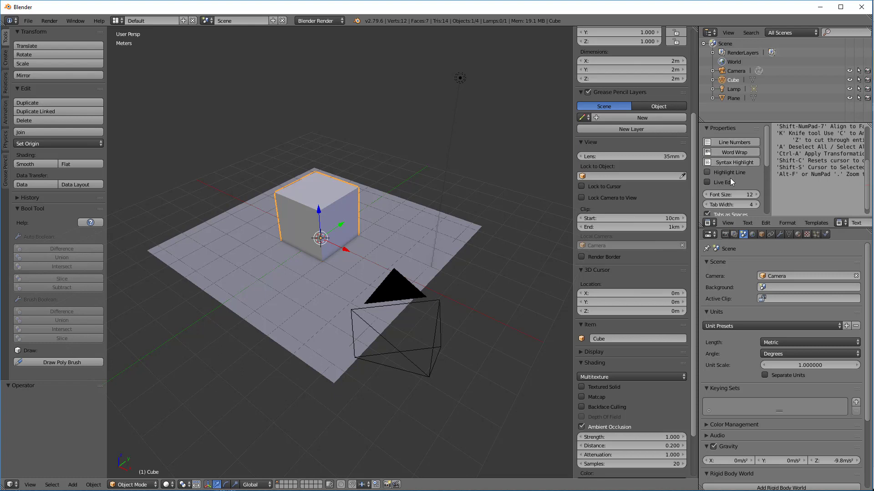
Enable syntax highlighting in the text editor and collapse its properties sidebar
left_click(731, 162)
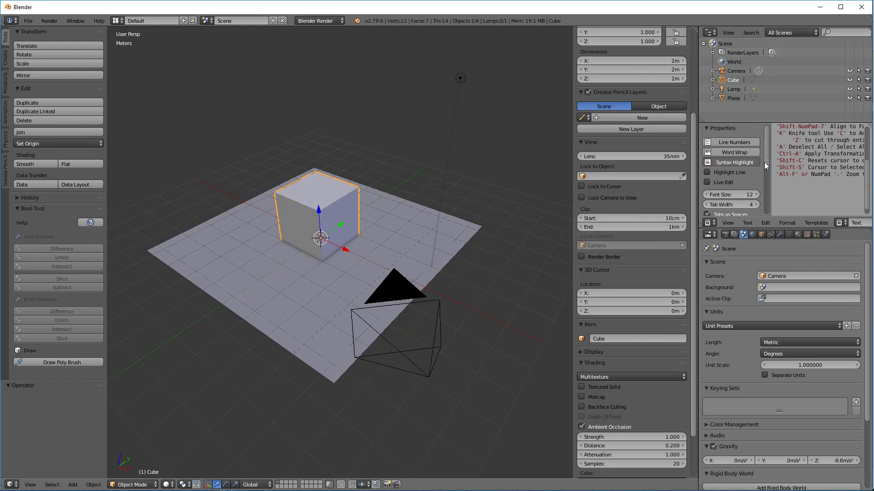
left_click_drag(769, 139, 709, 137)
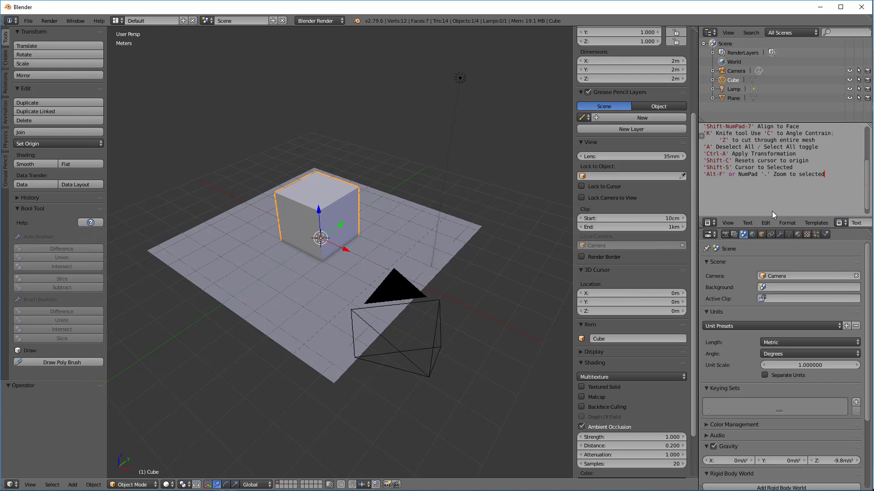
Save the shortcut notes as help.txt in the 2.79 config folder and save the current setup as the startup file
left_click(750, 222)
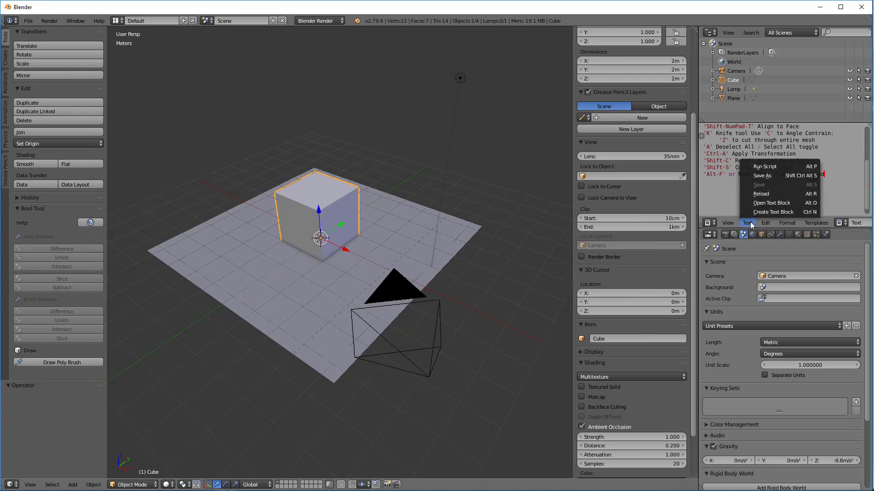
left_click(769, 177)
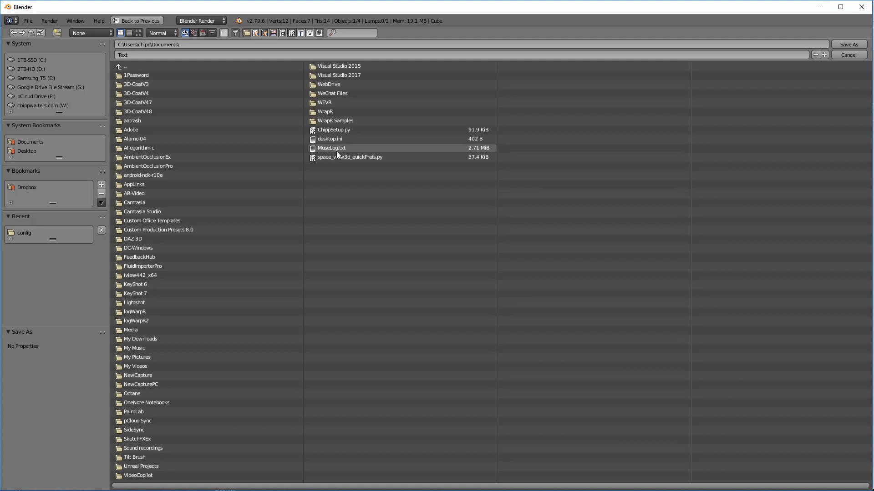
left_click(22, 232)
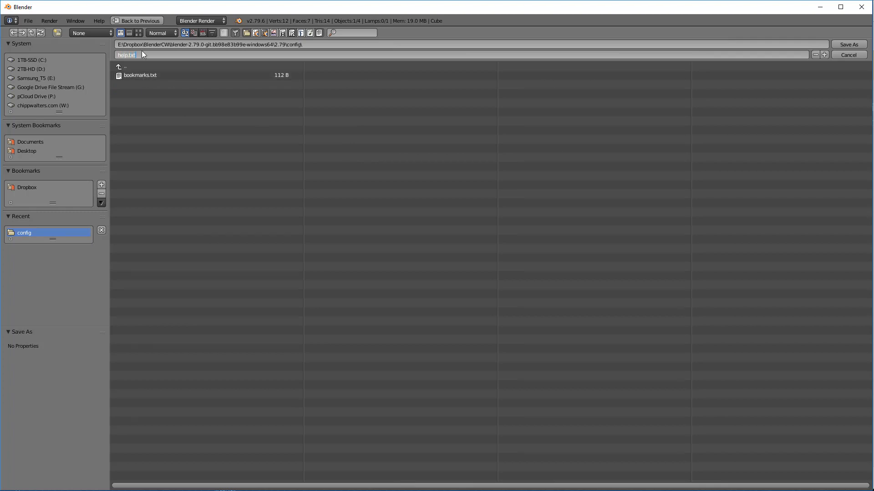
left_click(854, 48)
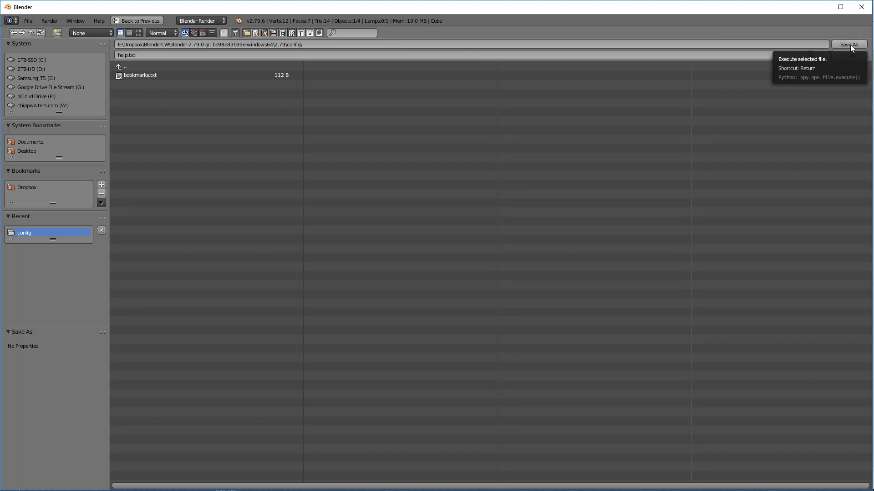
left_click(849, 44)
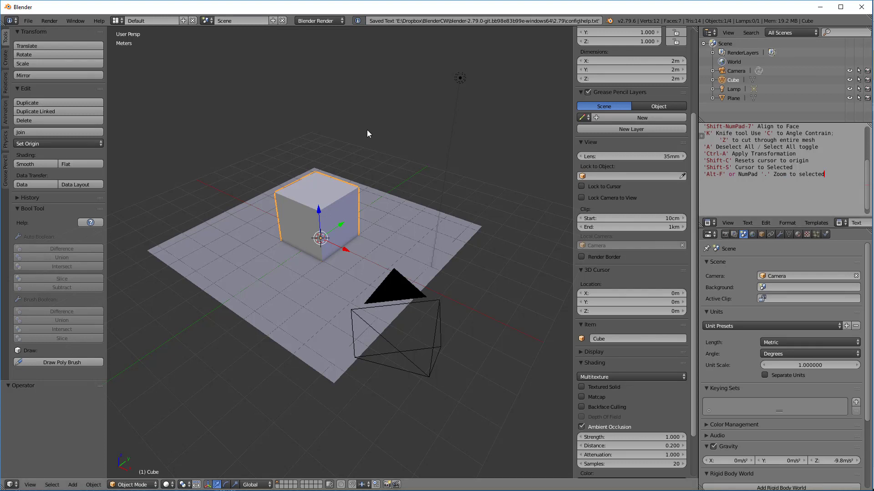
key("ctrl+u")
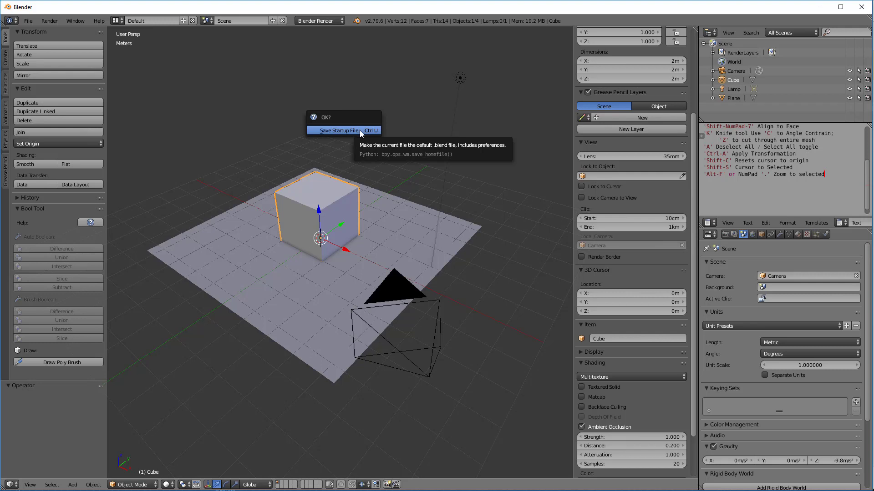
left_click(360, 130)
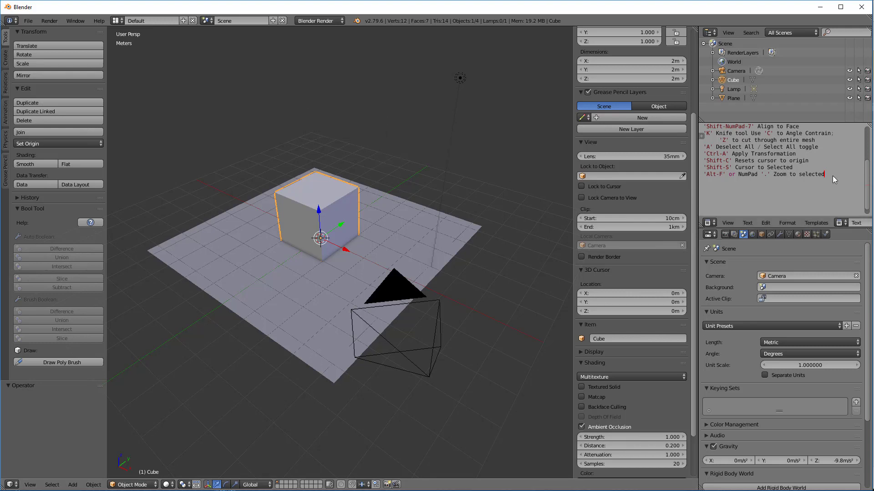
Add two line breaks after the shortcut notes, restart Blender without saving them, and maximize its window
key("Return")
key("Return")
left_click(862, 8)
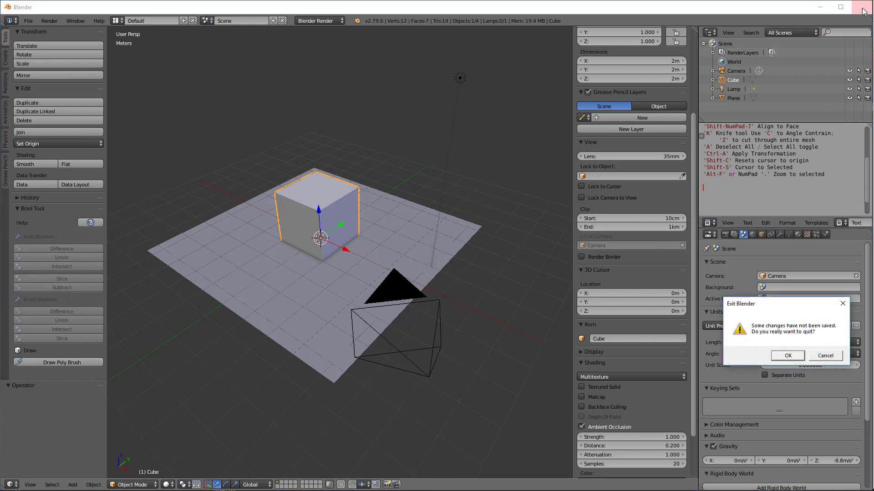
left_click(787, 356)
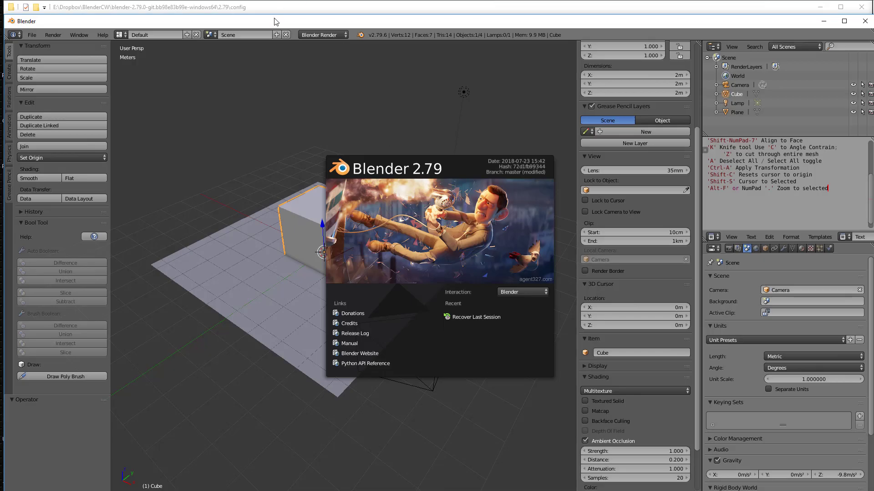
left_click_drag(256, 23, 2, 5)
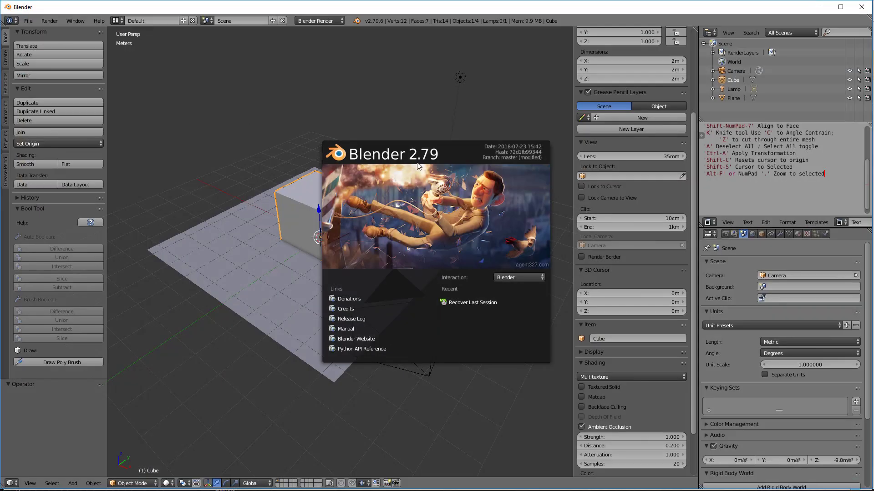
Dismiss the splash screen, add the line "stuff goes here" two lines below the shortcut notes, and save help.txt
left_click(829, 170)
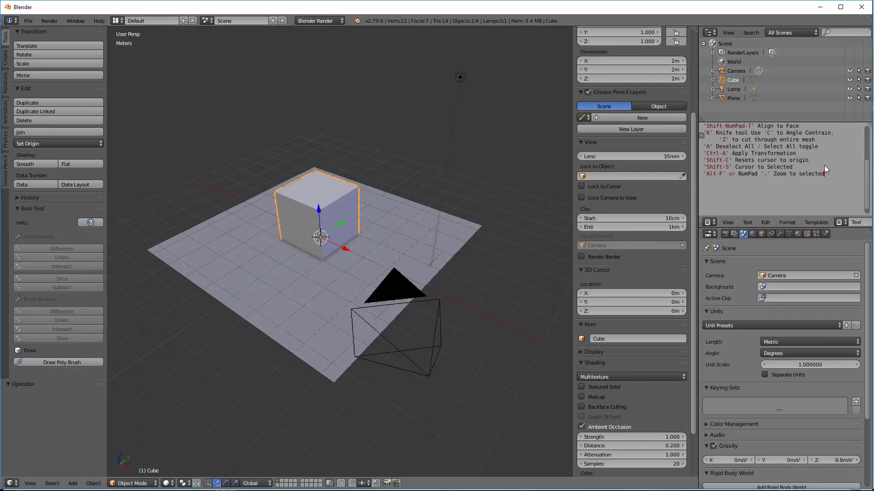
key("Return")
key("Return")
type("stuff goes here")
left_click(747, 223)
left_click(759, 184)
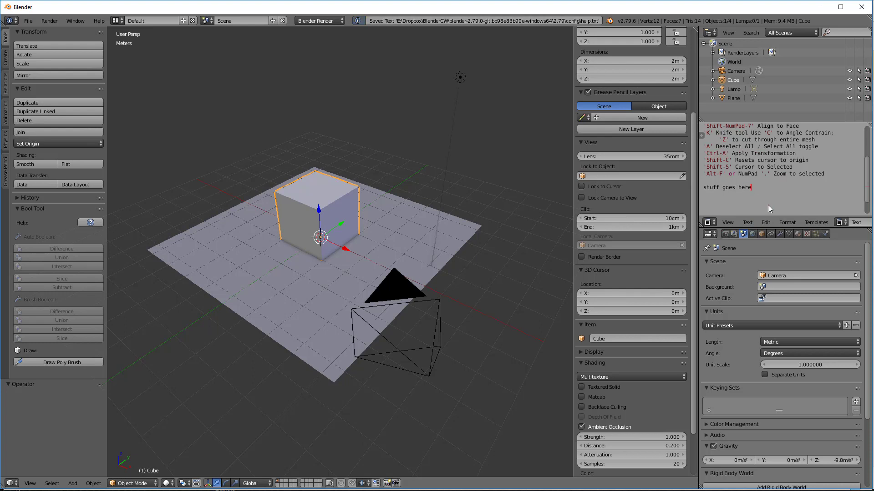
Restart Blender without saving the startup file and dismiss the splash screen
left_click(861, 8)
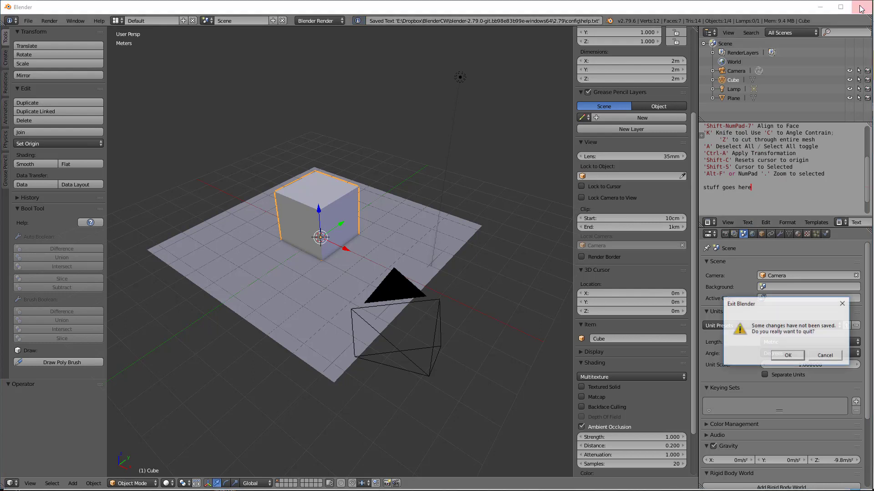
left_click(788, 355)
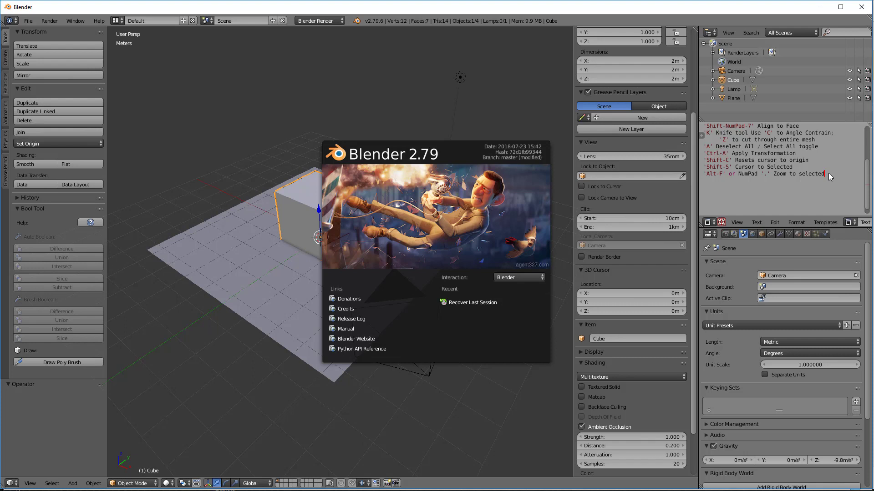
left_click(482, 127)
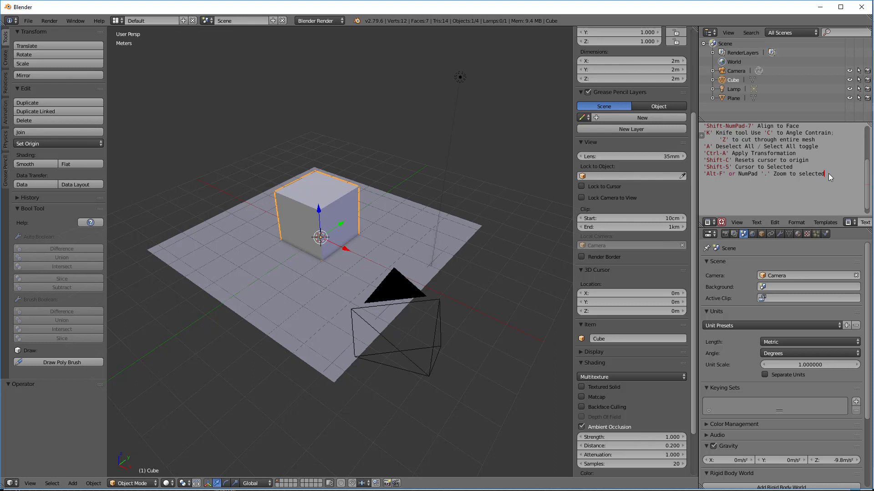
Add the note "'Ctrl-U' to Save Startup" two lines below the last shortcut note in the text editor
key("Return")
key("Return")
type("Ctrl-U'")
type("'")
type(" to Save")
type(" Startup")
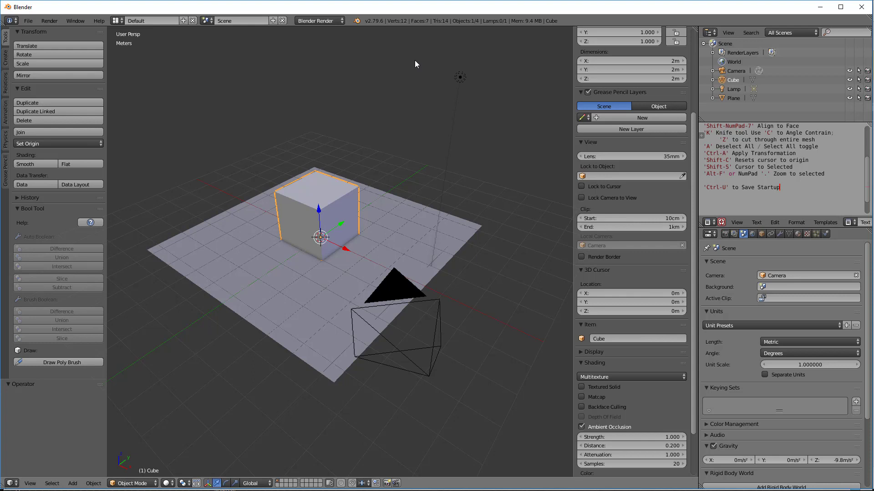
Save the current scene and the extended shortcut notes as the startup file
key("ctrl+u")
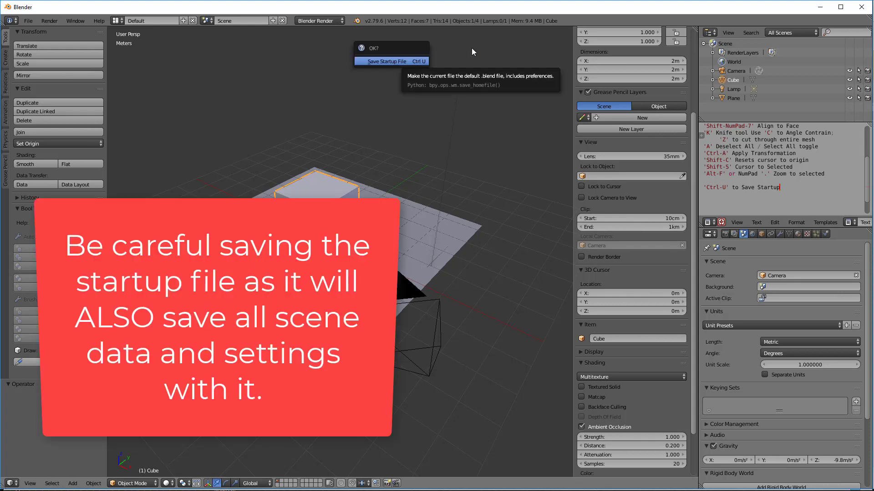
left_click(401, 62)
key("ctrl+u")
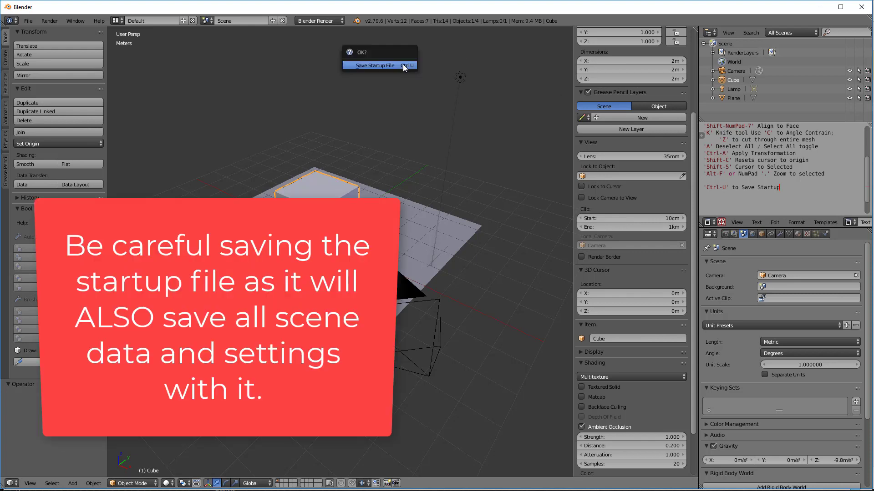
left_click(389, 65)
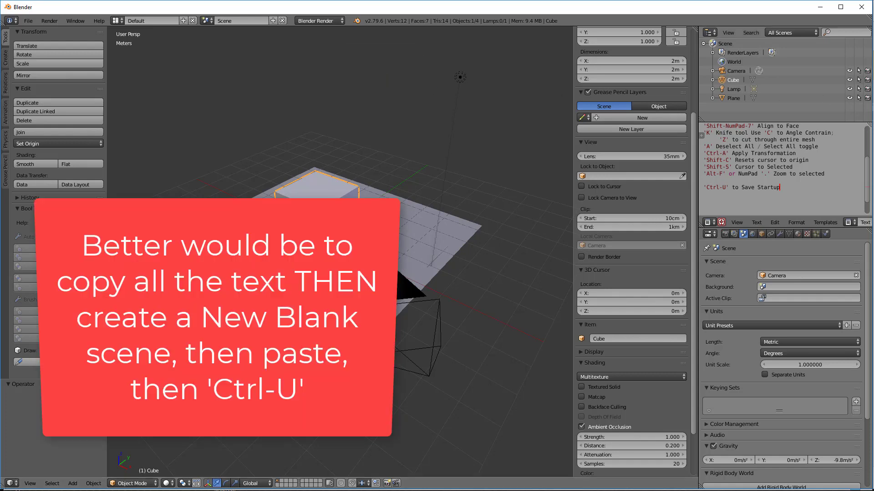
Quit and relaunch Blender to reload the startup file, and maximize its window
left_click(862, 7)
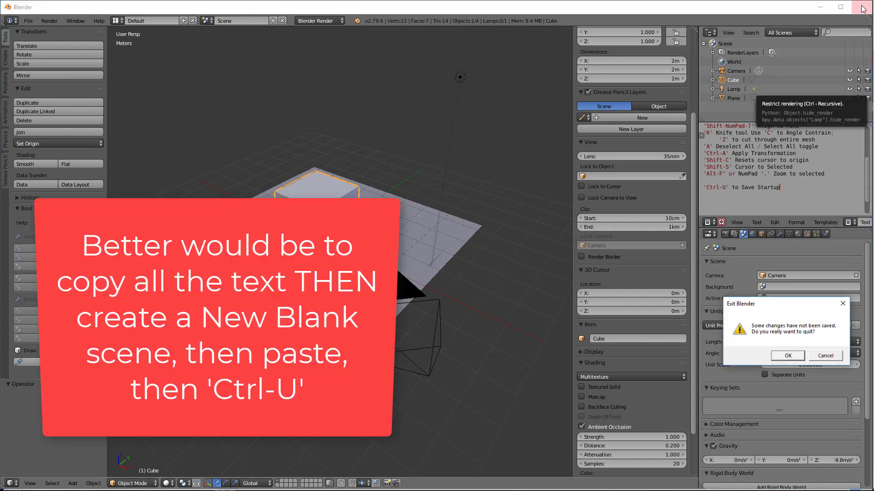
left_click(787, 355)
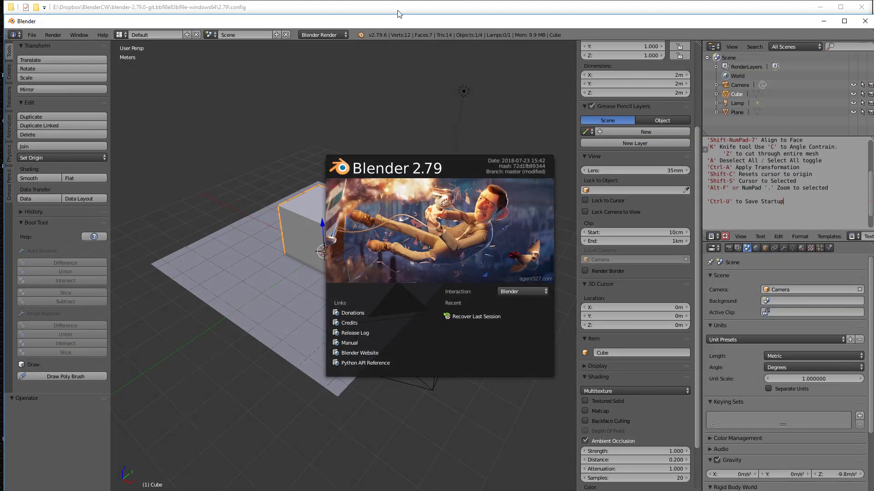
double_click(375, 24)
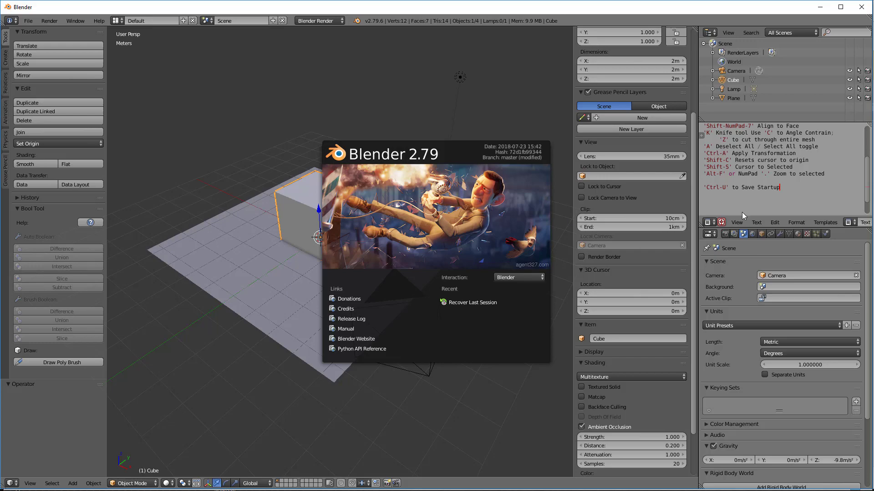